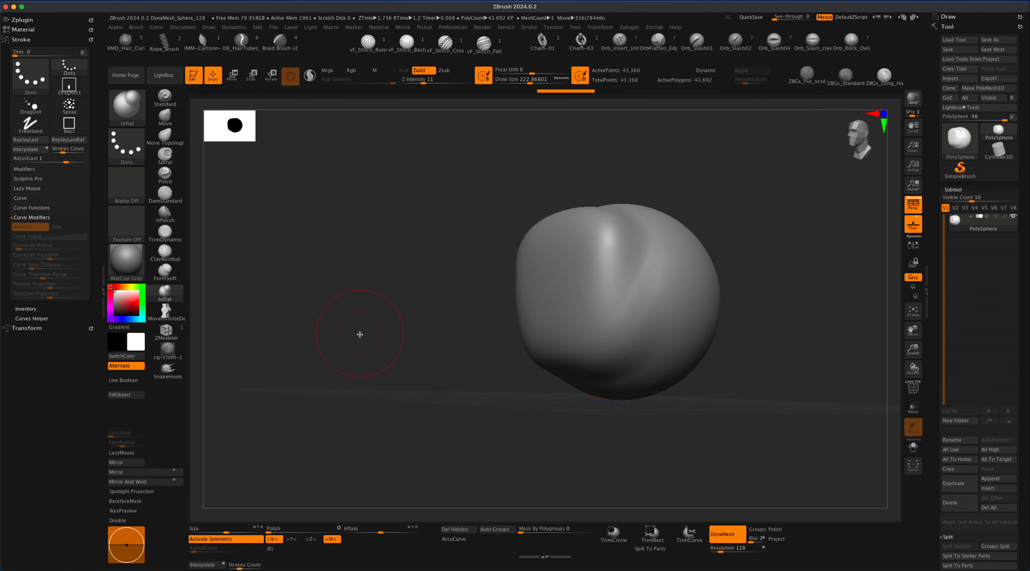
Inflate a rounded muzzle on the lower front of the head, remesh it with DynaMesh and smooth it
key(s)
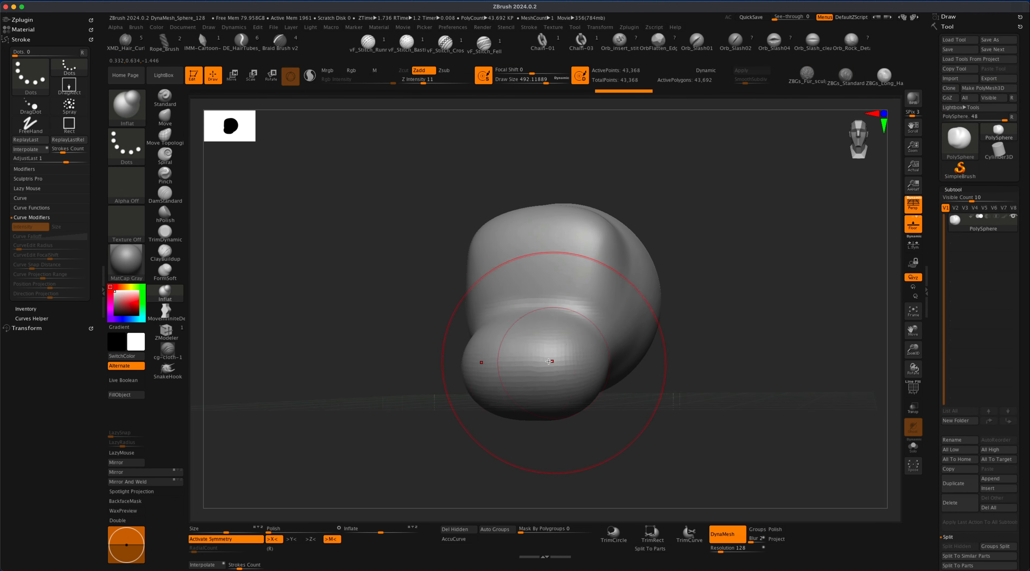
mouse_move(628, 394)
ctrl+mouse_down()
mouse_move(676, 359)
mouse_move(550, 329)
mouse_move(612, 340)
mouse_move(532, 382)
ctrl+mouse_up()
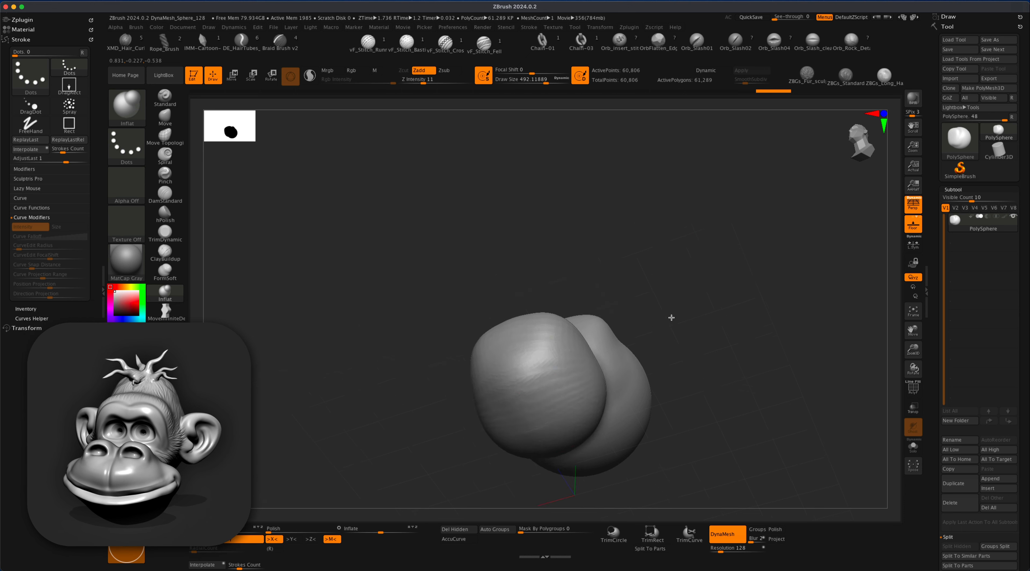
drag(669, 315, 580, 362)
drag(554, 399, 555, 312)
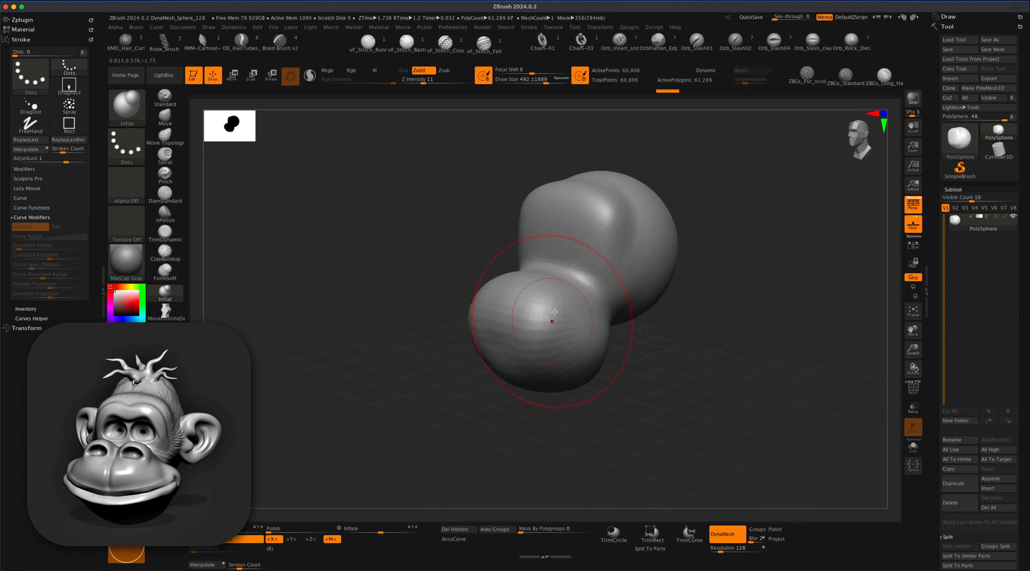
mouse_move(540, 348)
mouse_down()
mouse_move(704, 375)
mouse_move(752, 404)
mouse_up()
shift+drag(577, 364, 600, 352)
Inflate the crown of the head upward into a rounded bulge and remesh the sculpt with DynaMesh
mouse_move(755, 323)
mouse_down()
mouse_move(745, 341)
mouse_move(714, 246)
mouse_move(731, 229)
mouse_move(754, 268)
mouse_up()
key(s)
key(s)
drag(618, 167, 625, 167)
mouse_move(544, 160)
mouse_down()
mouse_move(518, 157)
mouse_move(566, 166)
mouse_move(669, 215)
mouse_move(687, 257)
mouse_up()
mouse_move(608, 170)
mouse_down()
mouse_move(616, 161)
mouse_move(685, 272)
mouse_move(663, 299)
mouse_move(565, 226)
mouse_move(550, 240)
mouse_up()
mouse_move(690, 225)
ctrl+mouse_down()
mouse_move(676, 240)
mouse_move(592, 244)
ctrl+mouse_up()
mouse_move(664, 248)
mouse_down()
mouse_move(710, 267)
mouse_move(730, 298)
mouse_up()
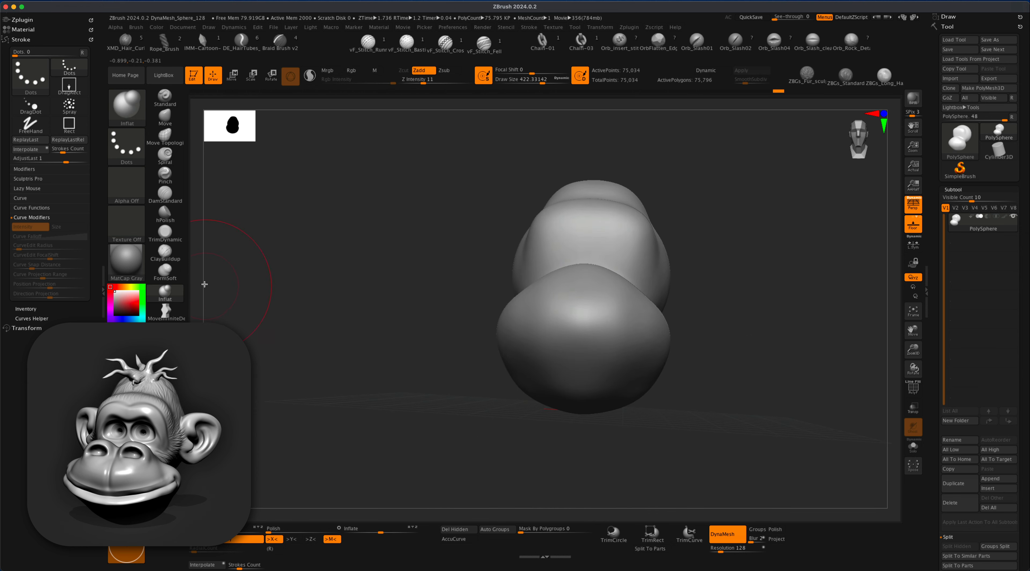
Push down the upper surface of the muzzle with the Move brush
key(b)
key(m)
key(v)
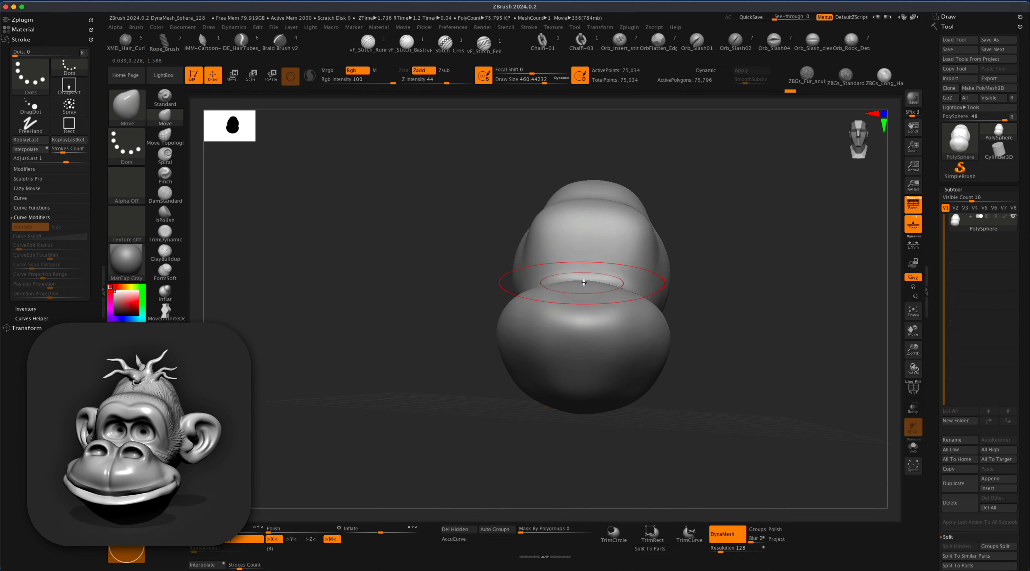
Inflate a symmetrical pair of nostril mounds on the upper muzzle with the Inflat brush, remeshing and smoothing them
key(b)
key(i)
key(n)
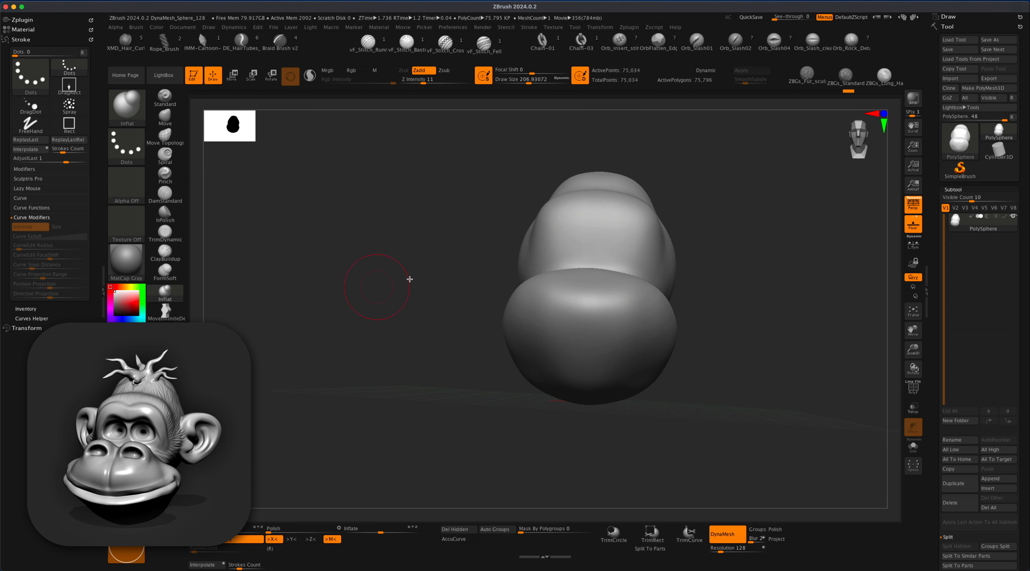
drag(409, 278, 618, 260)
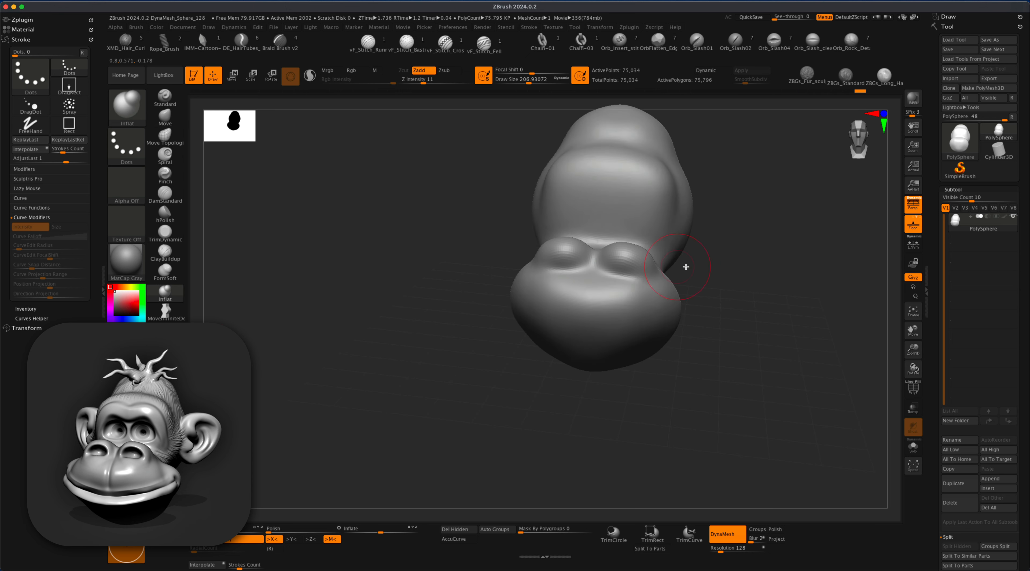
ctrl+drag(757, 245, 796, 295)
shift+drag(630, 253, 600, 259)
Hollow out the two nostril cavities in the mounds with a small inverted Inflat brush
drag(748, 272, 734, 245)
key(s)
alt+drag(736, 248, 736, 277)
mouse_move(628, 256)
alt+mouse_down()
mouse_move(623, 265)
mouse_move(637, 266)
alt+mouse_up()
drag(761, 259, 750, 258)
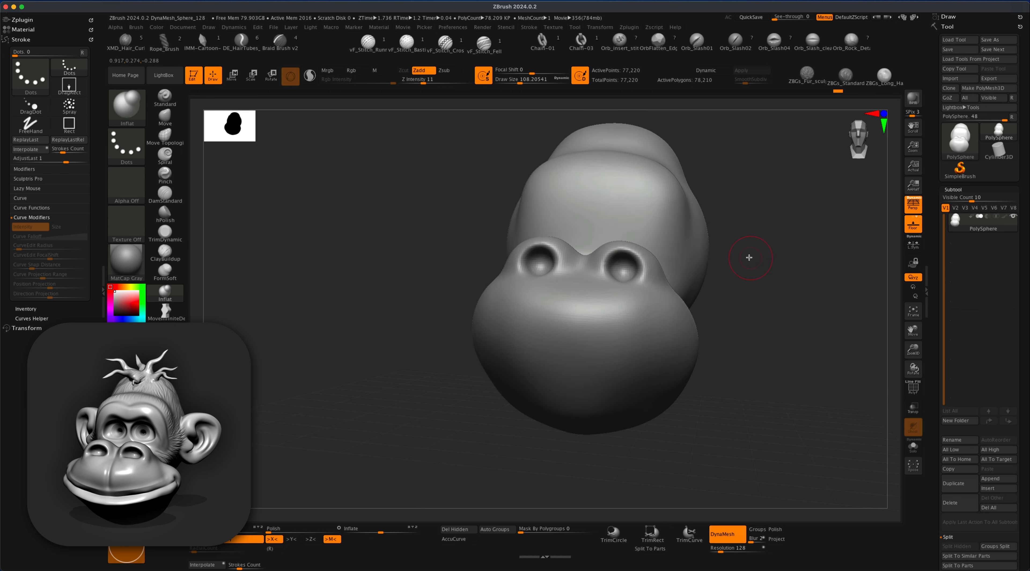
Reshape the nostrils into wider openings with flatter lower rims using the Move brush at draw size 112
click(165, 117)
key(s)
drag(302, 256, 300, 257)
alt+drag(749, 256, 734, 261)
key(s)
drag(734, 261, 716, 268)
key(s)
drag(612, 286, 594, 283)
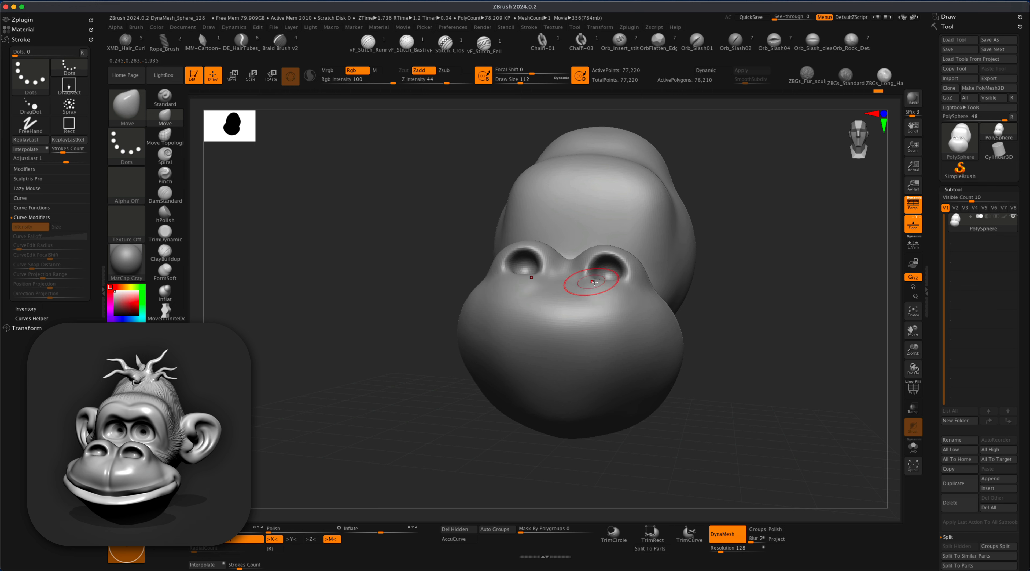
drag(778, 257, 664, 262)
drag(740, 265, 790, 307)
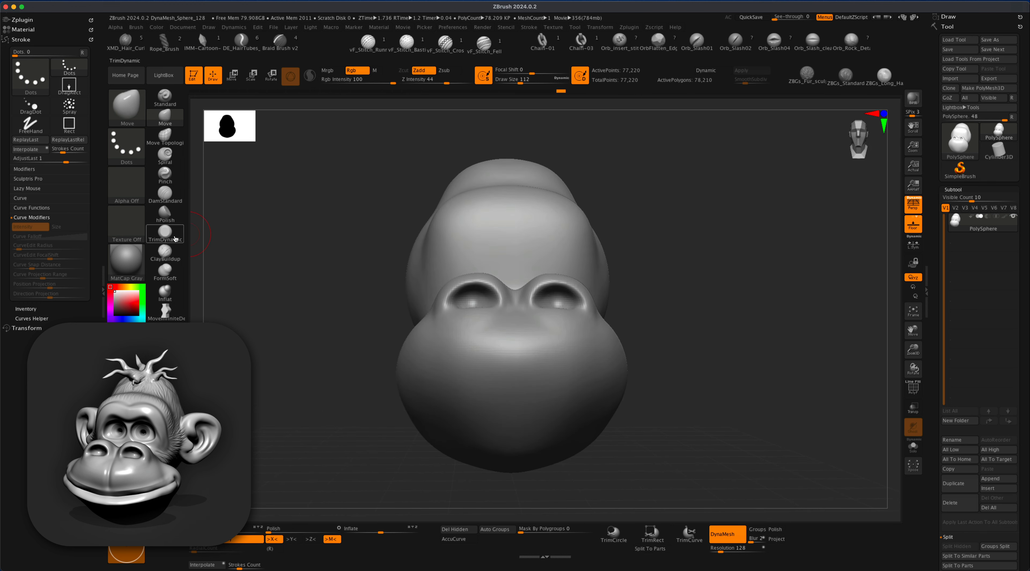
Set the ClayBuildup brush to Z Intensity 100 and try a brow ridge stroke across the forehead
click(173, 253)
mouse_move(272, 235)
mouse_down()
mouse_move(326, 216)
mouse_move(333, 225)
mouse_up()
alt+drag(384, 192, 408, 188)
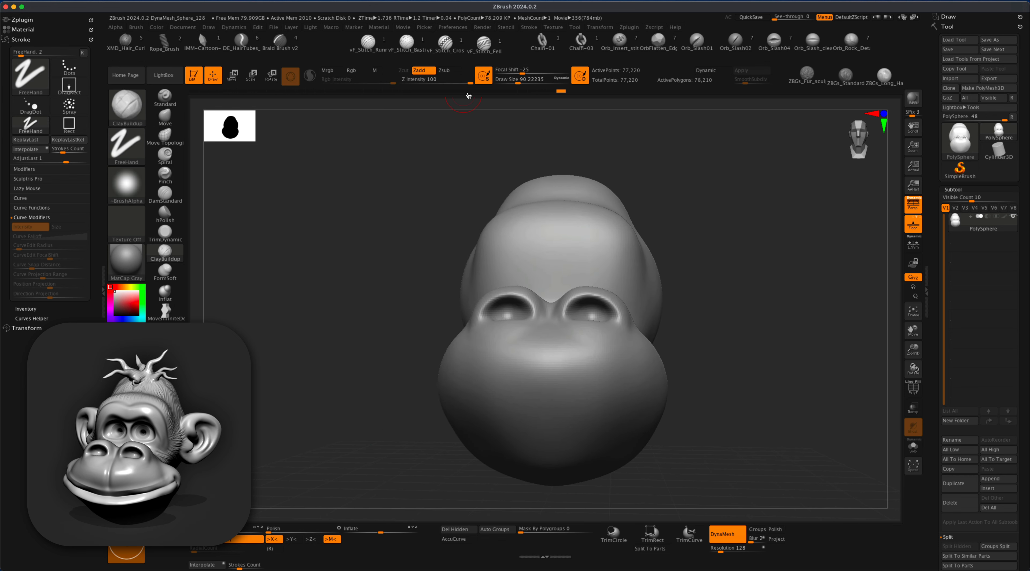
drag(467, 82, 475, 82)
alt+drag(412, 148, 422, 192)
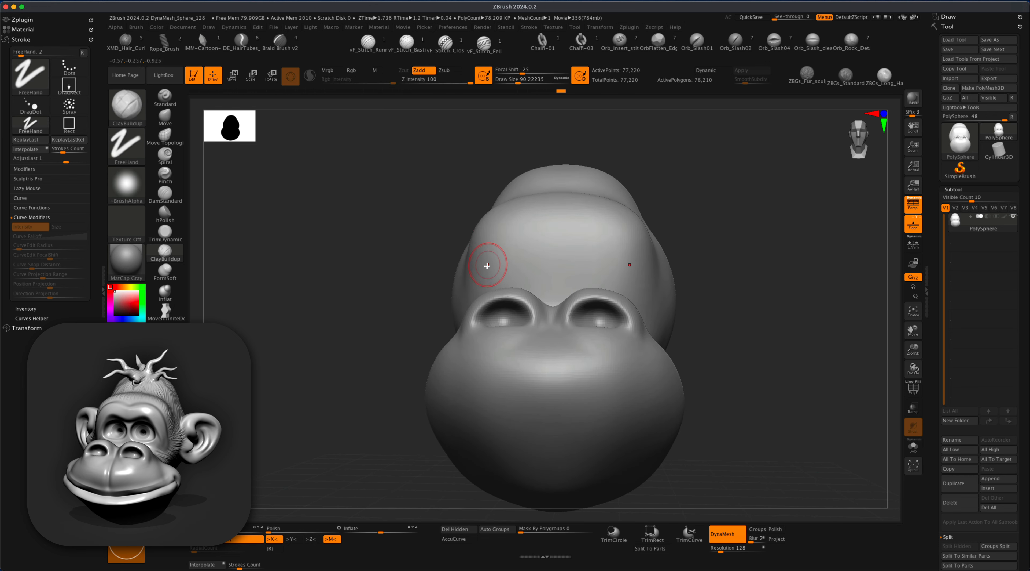
mouse_move(486, 274)
mouse_down()
mouse_move(533, 228)
mouse_move(558, 242)
mouse_up()
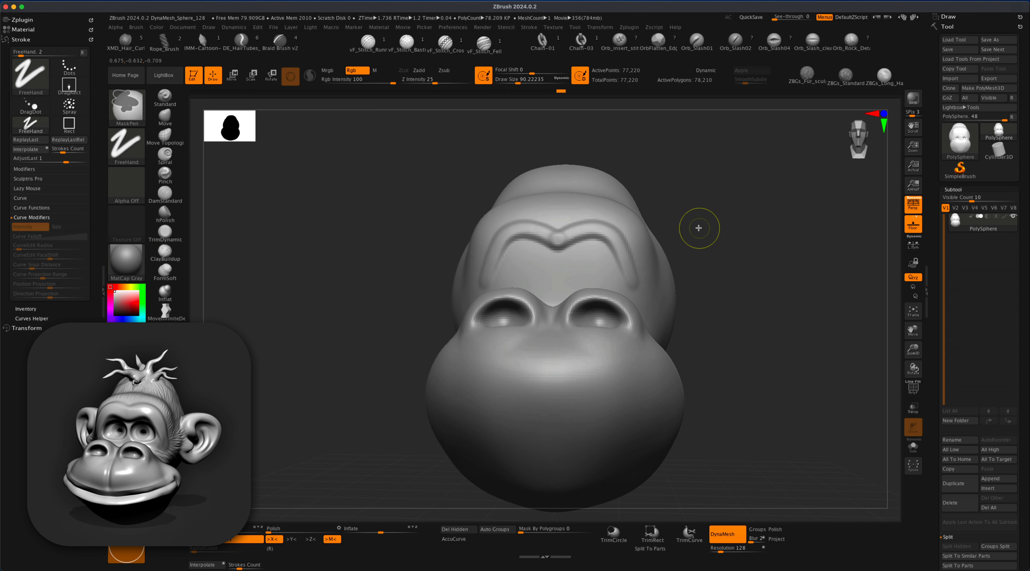
key(ctrl+z)
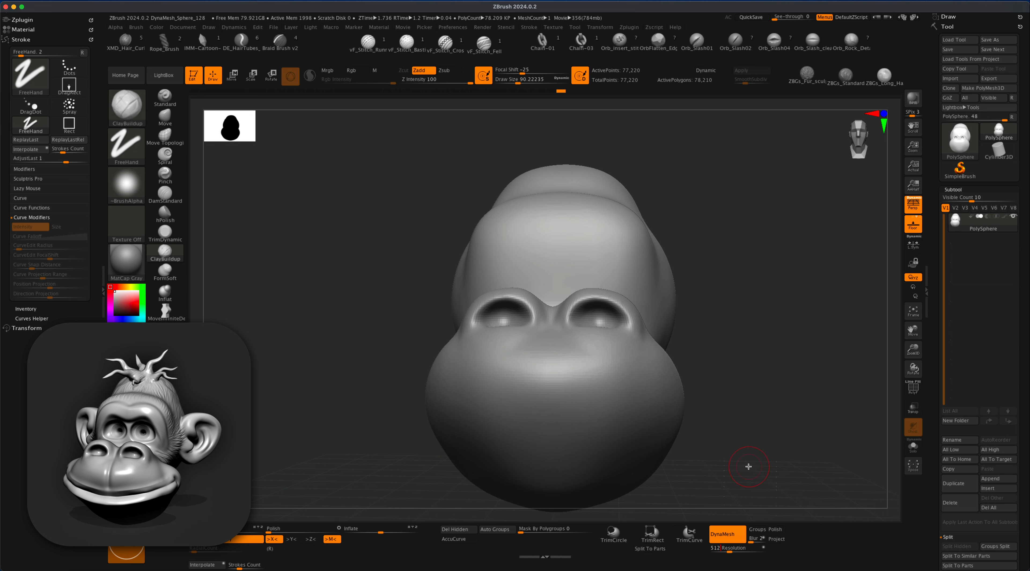
Remesh the head at DynaMesh resolution 512, polish it and build a thick brow ridge above the eye area with ClayBuildup
ctrl+drag(743, 236, 800, 341)
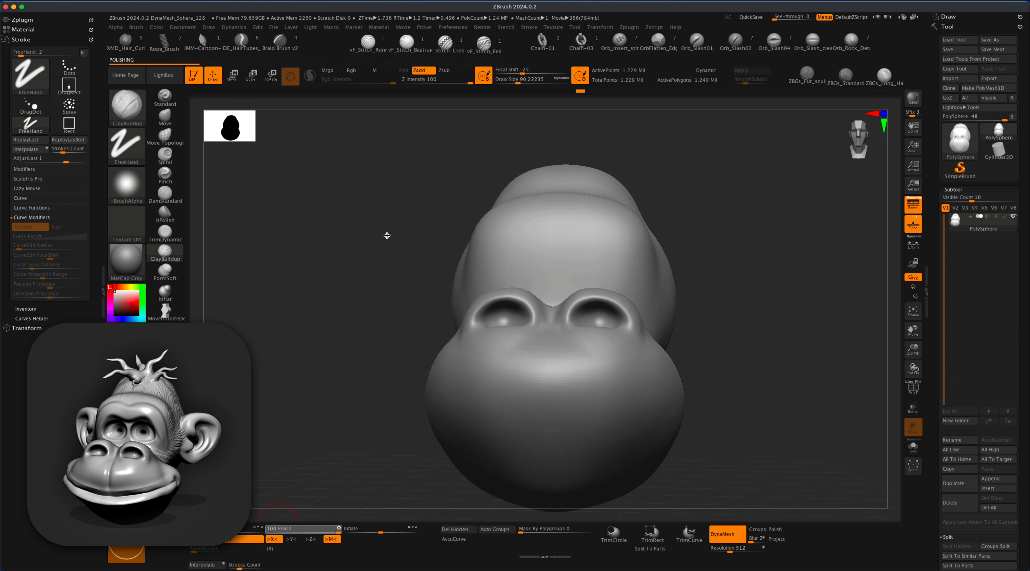
mouse_move(398, 230)
mouse_down()
mouse_move(361, 237)
mouse_move(442, 228)
mouse_move(550, 240)
mouse_move(459, 282)
mouse_up()
key(ctrl+z)
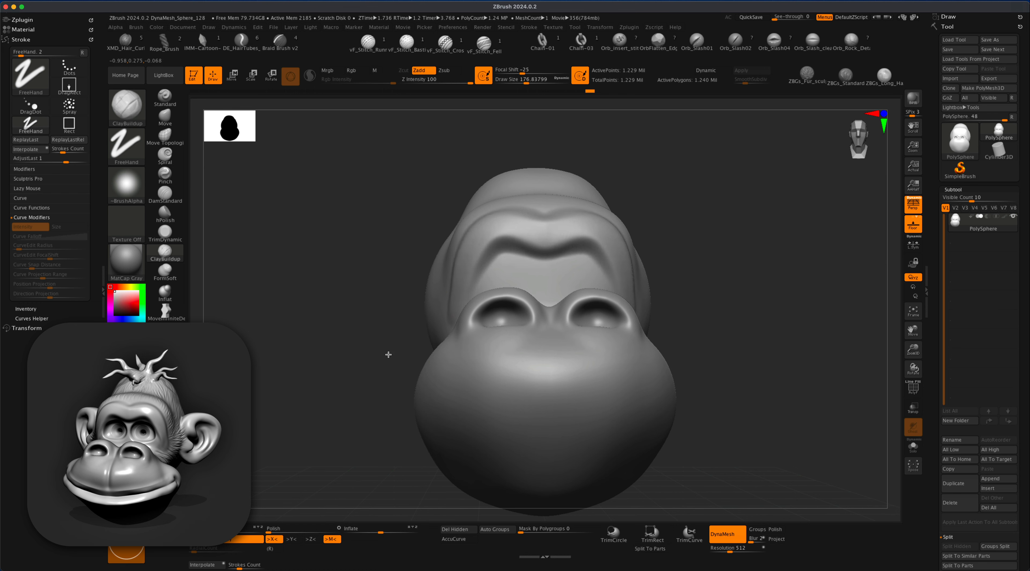
drag(389, 354, 508, 322)
ctrl+drag(683, 203, 706, 242)
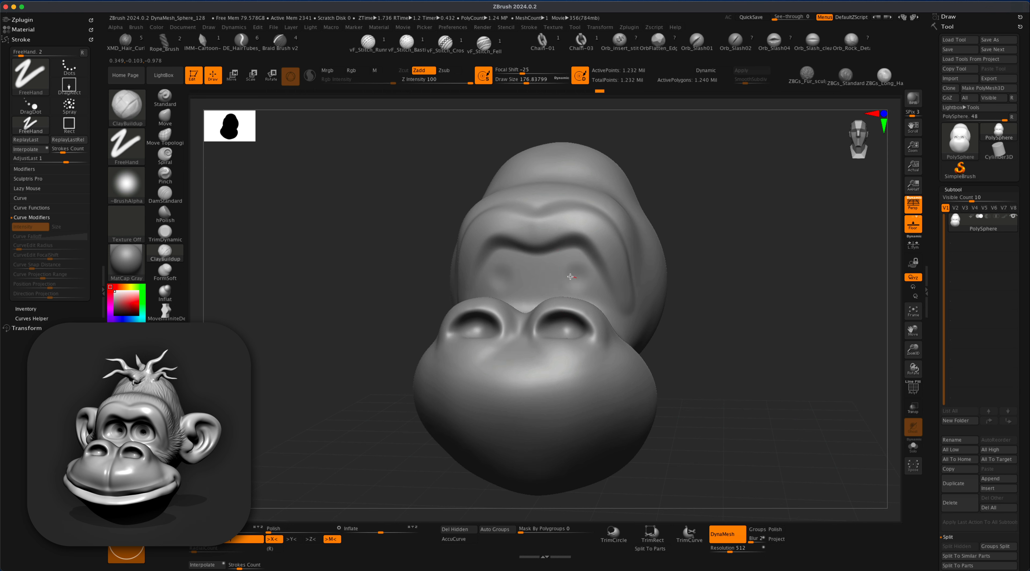
Build two round eyeballs beneath the brow ridge with ClayBuildup and remesh the head
mouse_move(571, 276)
mouse_down()
mouse_move(568, 256)
mouse_move(584, 280)
mouse_move(561, 269)
mouse_up()
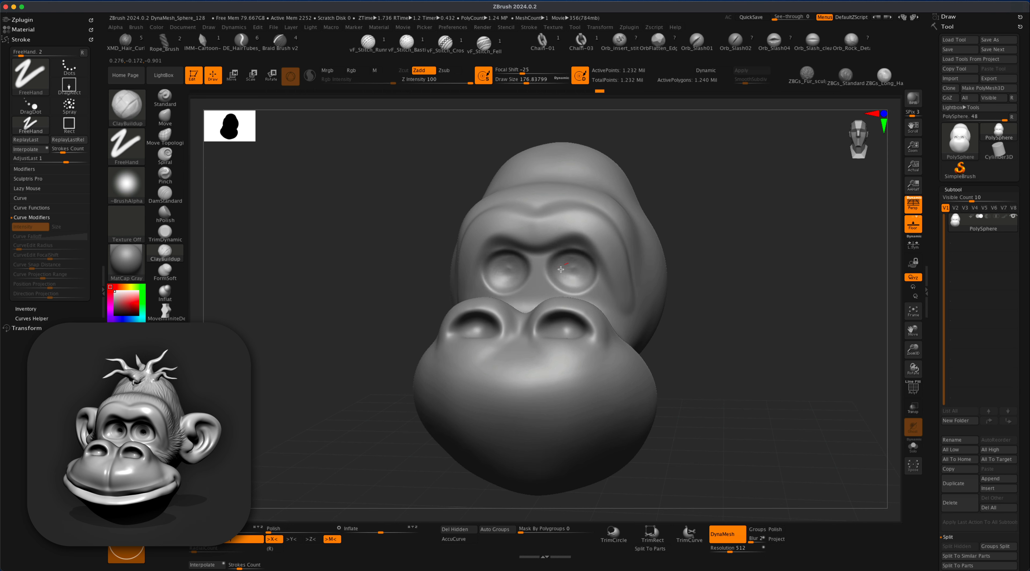
ctrl+drag(714, 221, 741, 244)
mouse_move(676, 237)
mouse_down()
mouse_move(715, 241)
mouse_move(689, 237)
mouse_up()
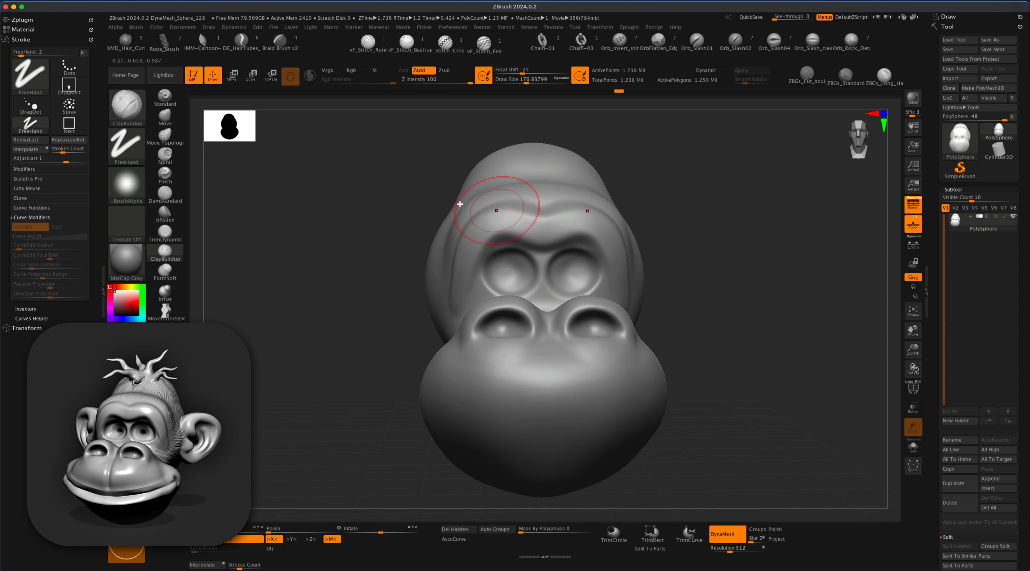
Adjust the eye and brow shapes with the Move brush
click(165, 119)
drag(325, 255, 359, 269)
drag(491, 286, 488, 281)
drag(706, 258, 671, 248)
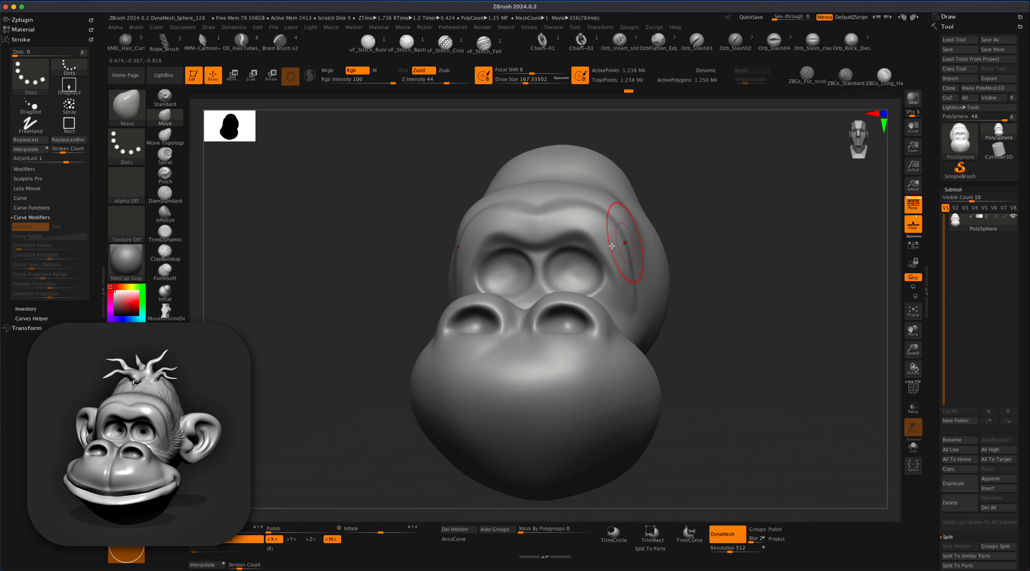
Crease the outlines around the eyes with DamStandard and refine the eye openings with the Move brush
click(164, 194)
mouse_move(784, 236)
mouse_down()
mouse_move(750, 229)
mouse_move(747, 257)
mouse_up()
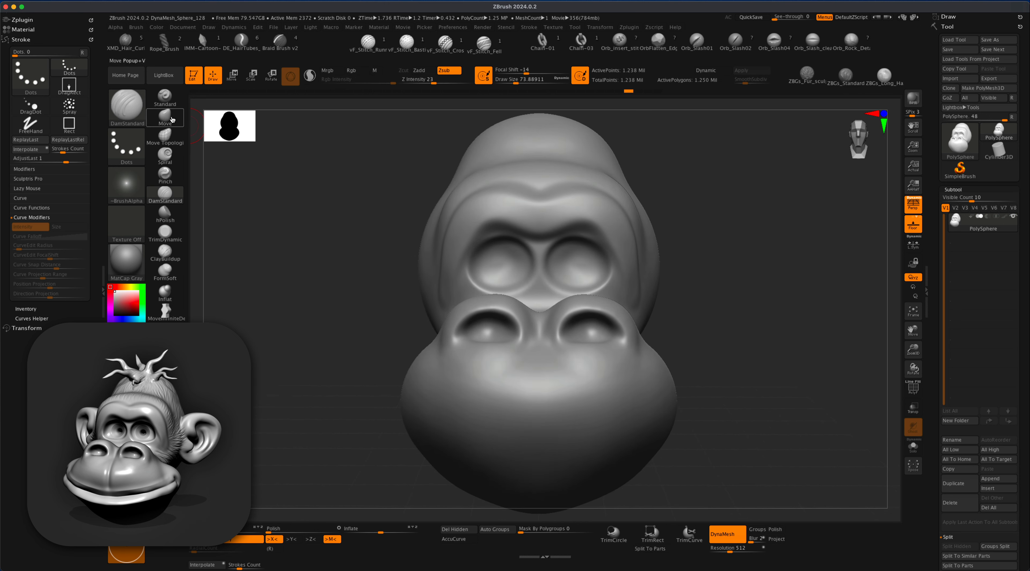
click(165, 118)
drag(364, 232, 584, 282)
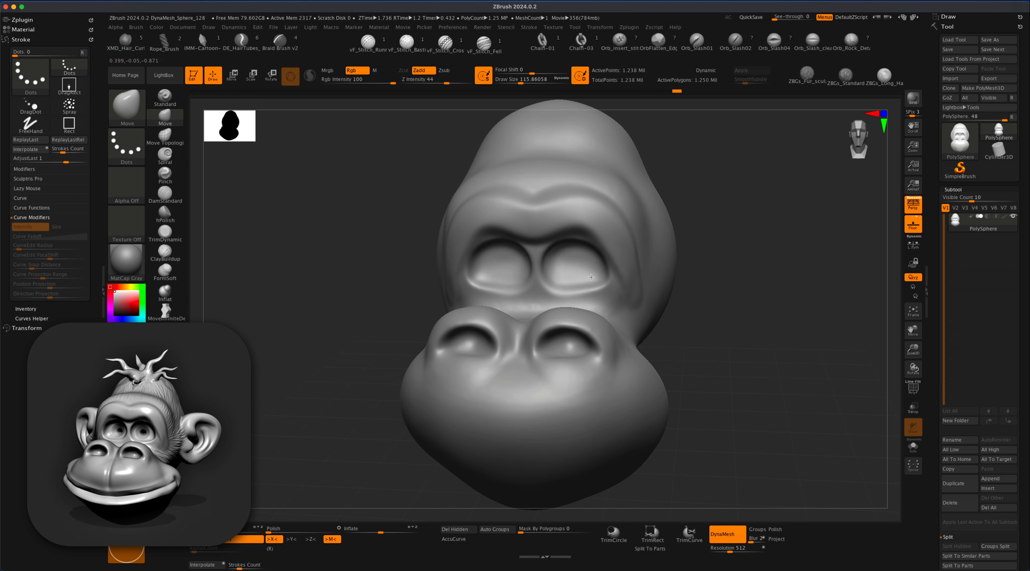
mouse_move(690, 237)
mouse_down()
mouse_move(725, 219)
mouse_move(744, 224)
mouse_up()
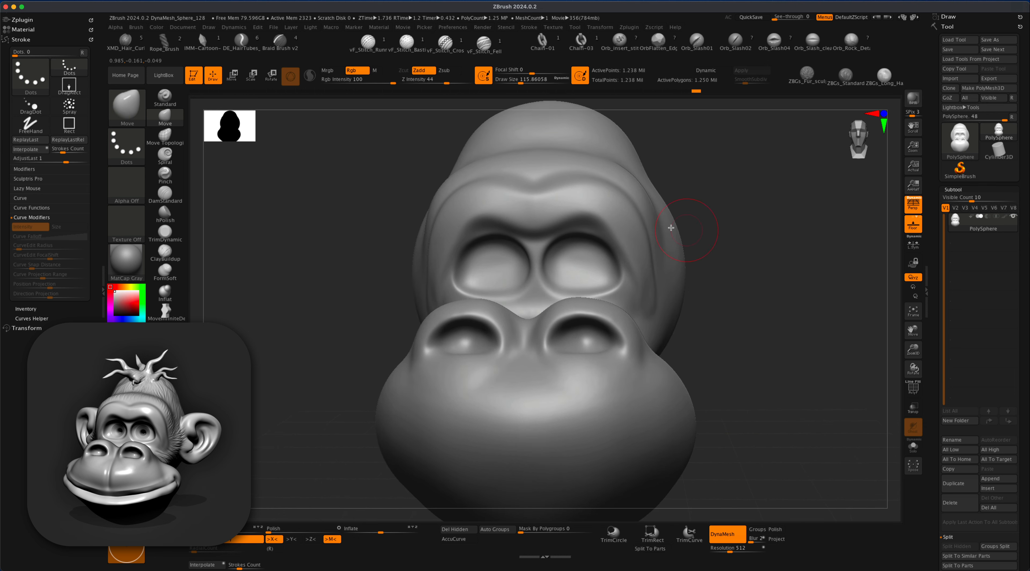
Stamp recessed round irises into both eyes using the Standard brush in Zsub mode with a DragRect stroke and Alpha 14
click(165, 99)
click(126, 146)
click(204, 154)
click(126, 184)
click(292, 189)
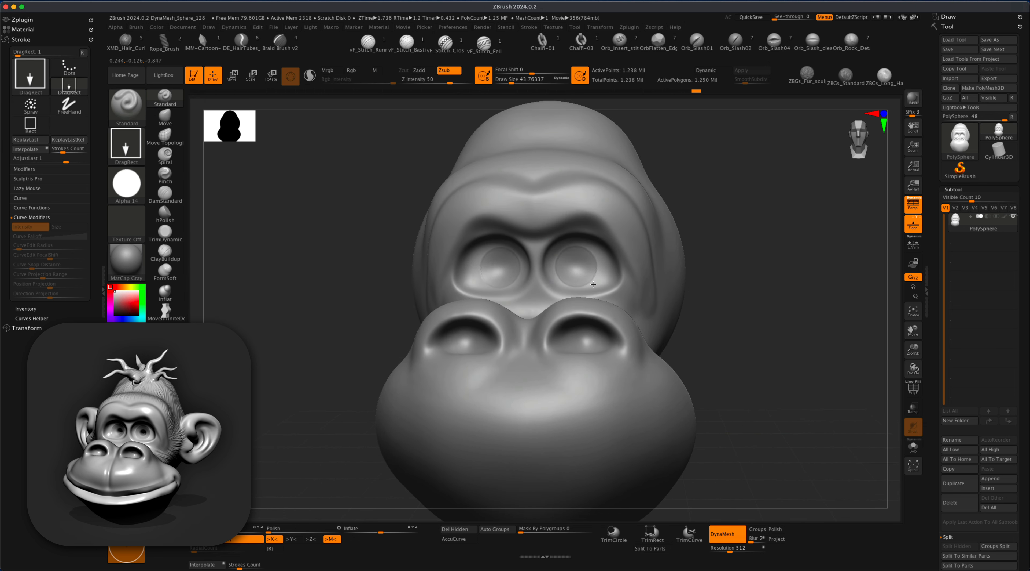
drag(592, 285, 595, 290)
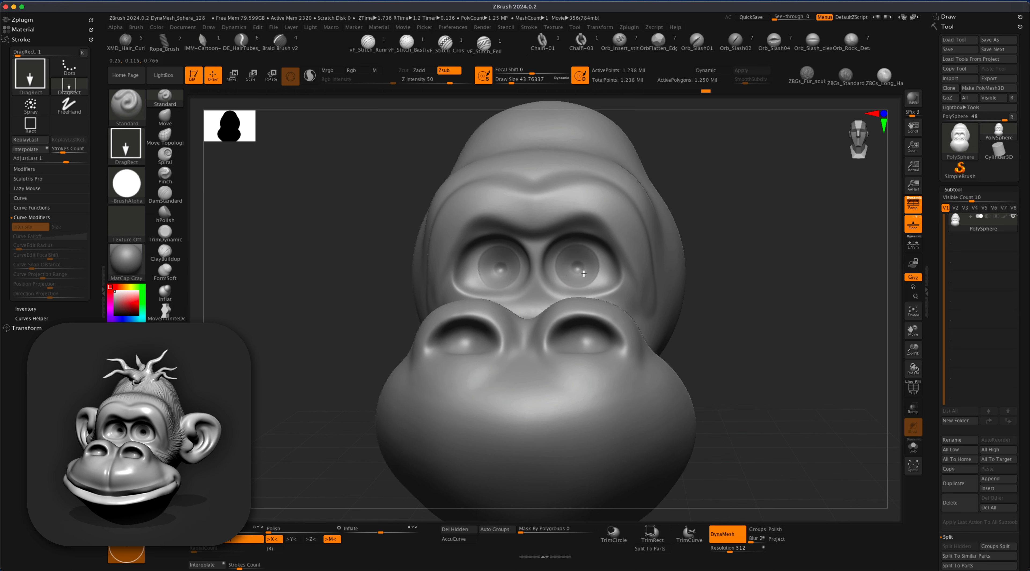
Undo the last pupil stamp, stamp new recessed pupils inside the irises and remesh the head
key(super+z)
drag(578, 270, 585, 278)
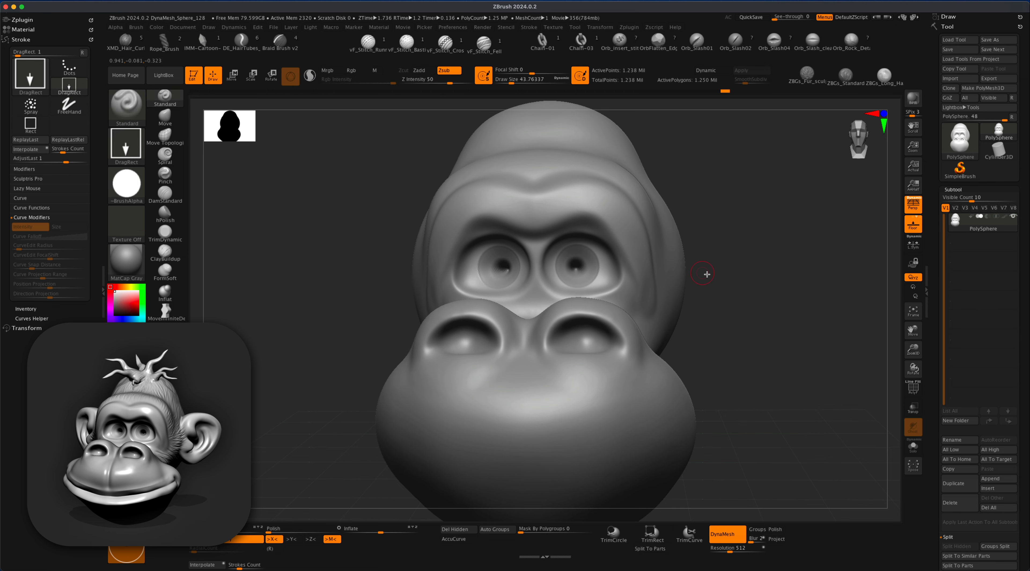
drag(756, 272, 722, 261)
ctrl+drag(776, 232, 798, 279)
drag(724, 246, 738, 266)
Append a Cylinder3D subtool and scale it down along its height into a flat disc
click(988, 487)
click(987, 489)
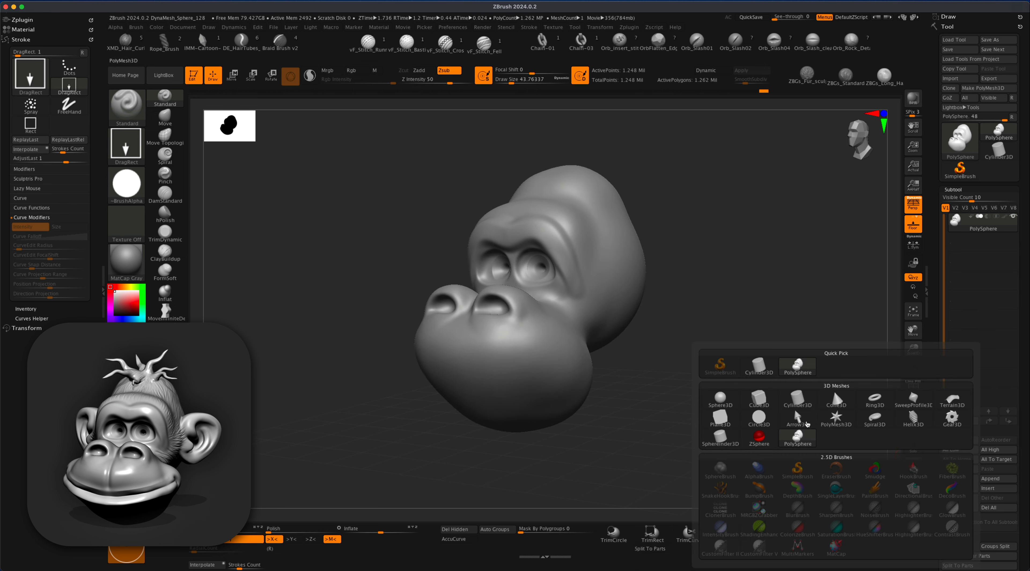
click(798, 399)
key(w)
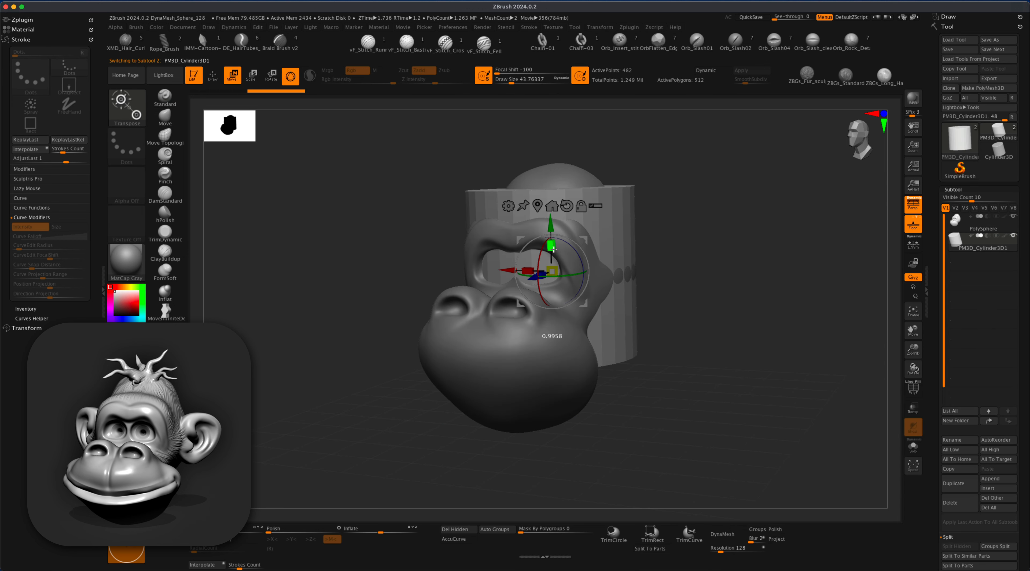
drag(554, 249, 551, 275)
shift+drag(687, 274, 700, 273)
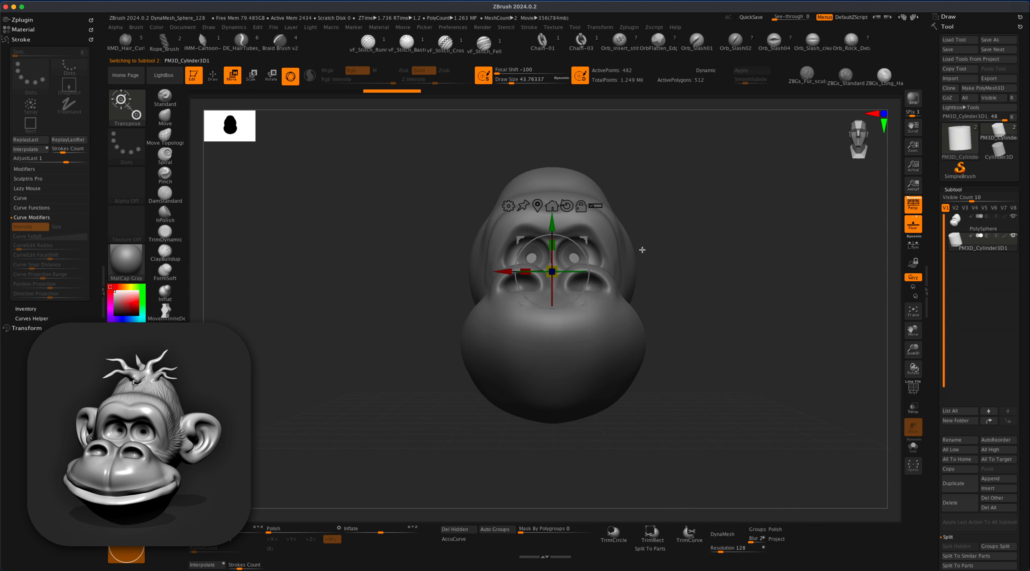
Scale and rotate the disc, placing it angled against the side of the head as an ear
drag(583, 241, 651, 284)
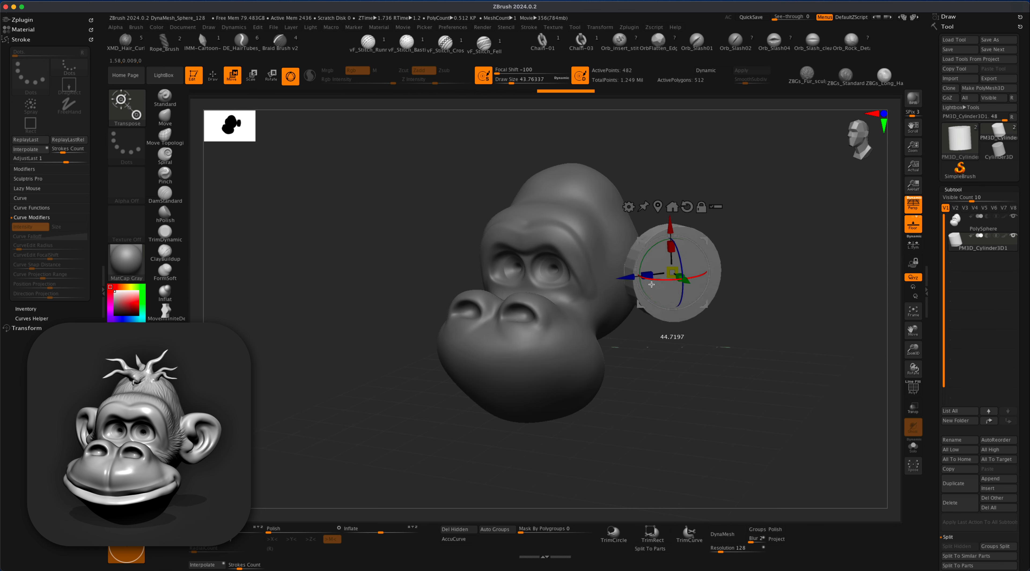
alt+drag(746, 242, 760, 306)
drag(684, 312, 669, 297)
drag(600, 282, 589, 287)
drag(693, 285, 696, 273)
Convert the ear disc to DynaMesh at resolution 256 and smooth its hard edges
click(730, 550)
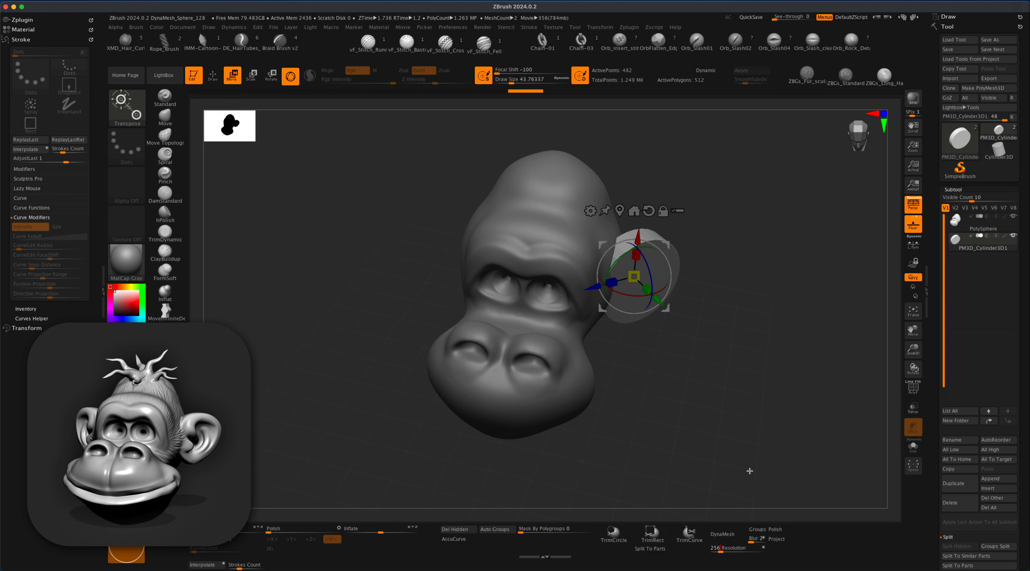
key(Return)
click(213, 77)
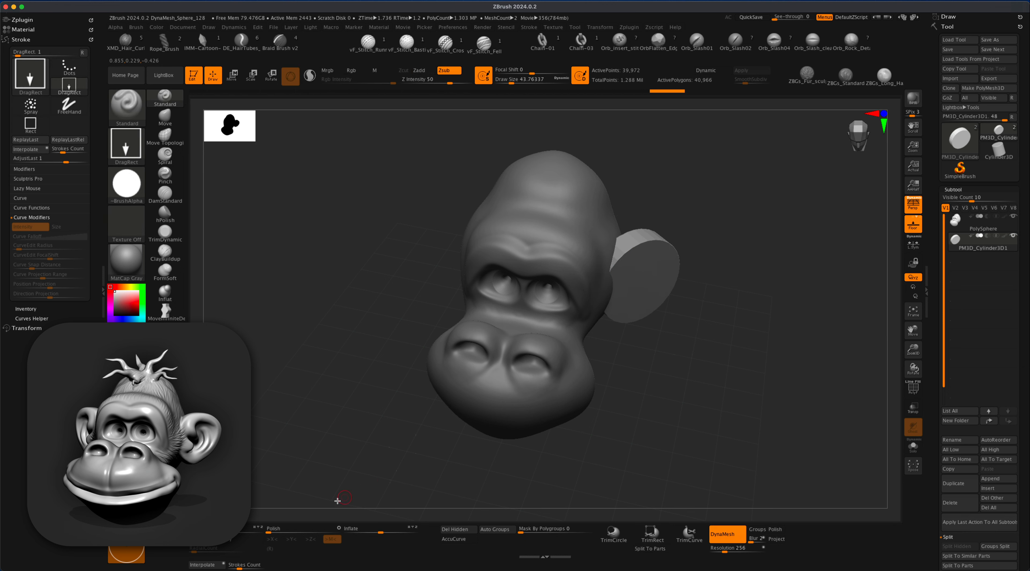
key(s)
shift+drag(642, 282, 645, 296)
drag(750, 302, 666, 345)
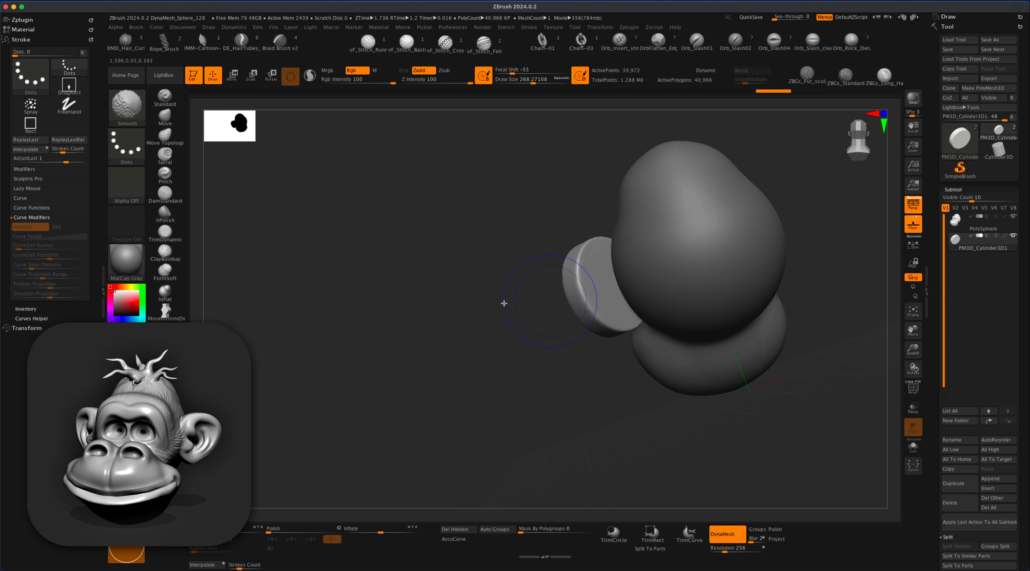
Smooth and inflate the back and outer edge of the ear disc into a rounded form with the Inflat brush
click(165, 294)
key(s)
drag(414, 303, 419, 303)
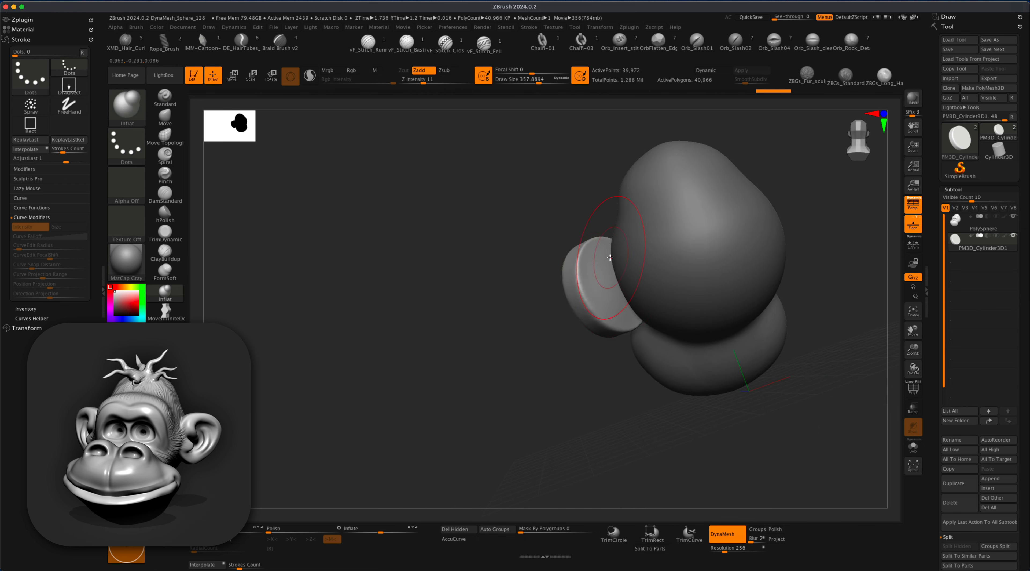
shift+drag(610, 258, 600, 276)
key(s)
drag(525, 304, 521, 304)
mouse_move(596, 260)
mouse_down()
mouse_move(602, 302)
mouse_move(599, 282)
mouse_up()
drag(490, 374, 540, 377)
drag(600, 254, 611, 292)
drag(449, 352, 600, 356)
Carve a concave hollow into the front of the ear with inverted Inflat strokes, remeshing and smoothing it
key(s)
mouse_move(695, 329)
mouse_down()
mouse_move(723, 321)
mouse_move(713, 316)
mouse_up()
key(s)
mouse_move(619, 306)
alt+mouse_down()
mouse_move(613, 324)
mouse_move(649, 291)
alt+mouse_up()
ctrl+drag(739, 261, 772, 312)
shift+drag(624, 306, 637, 326)
alt+drag(737, 290, 744, 332)
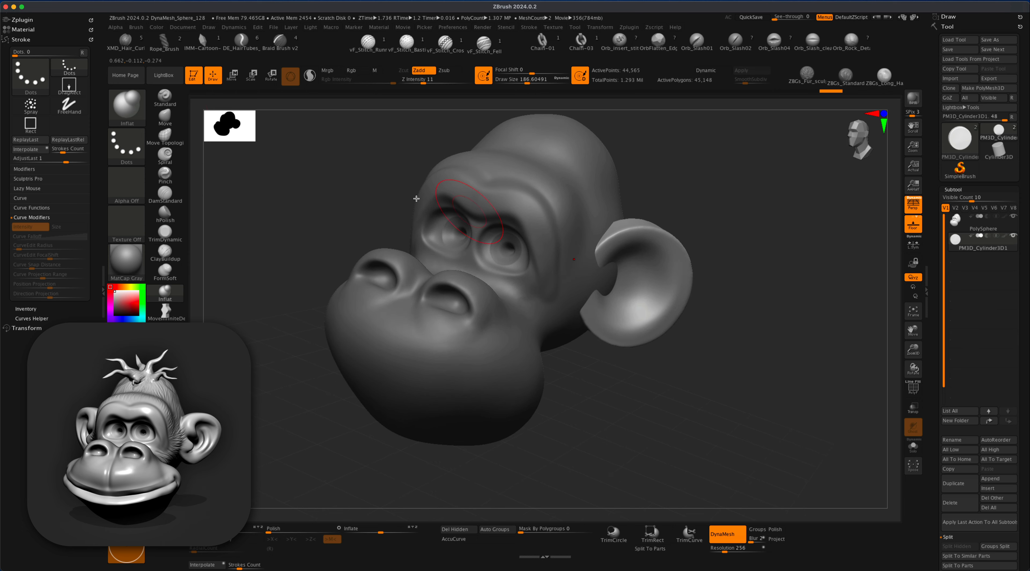
Reshape the ear's rim, lower edge and attachment to the head with the Move brush at varying brush sizes
key(b)
key(m)
key(v)
key(s)
drag(314, 208, 306, 209)
drag(663, 269, 673, 267)
key(s)
mouse_move(713, 246)
mouse_down()
mouse_move(729, 246)
mouse_move(702, 266)
mouse_up()
key(s)
drag(591, 286, 623, 288)
drag(634, 240, 654, 249)
drag(625, 325, 623, 334)
drag(729, 336, 694, 319)
key(s)
drag(655, 325, 703, 321)
key(s)
drag(290, 276, 267, 266)
Build up the inside of the ear's hollow with ClayBuildup and remesh the ear
click(165, 253)
drag(571, 401, 559, 398)
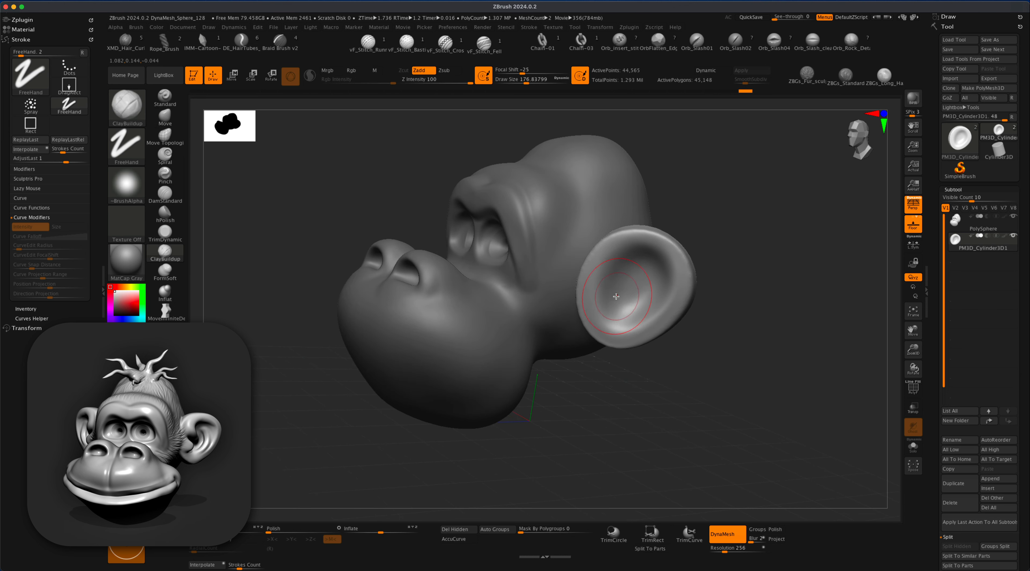
drag(612, 302, 613, 310)
drag(714, 266, 750, 256)
mouse_move(741, 237)
ctrl+mouse_down()
mouse_move(748, 246)
mouse_move(751, 238)
ctrl+mouse_up()
Pull the ear's front edge over the hollow with the Move brush at draw size about 120 to form a small flap
click(173, 121)
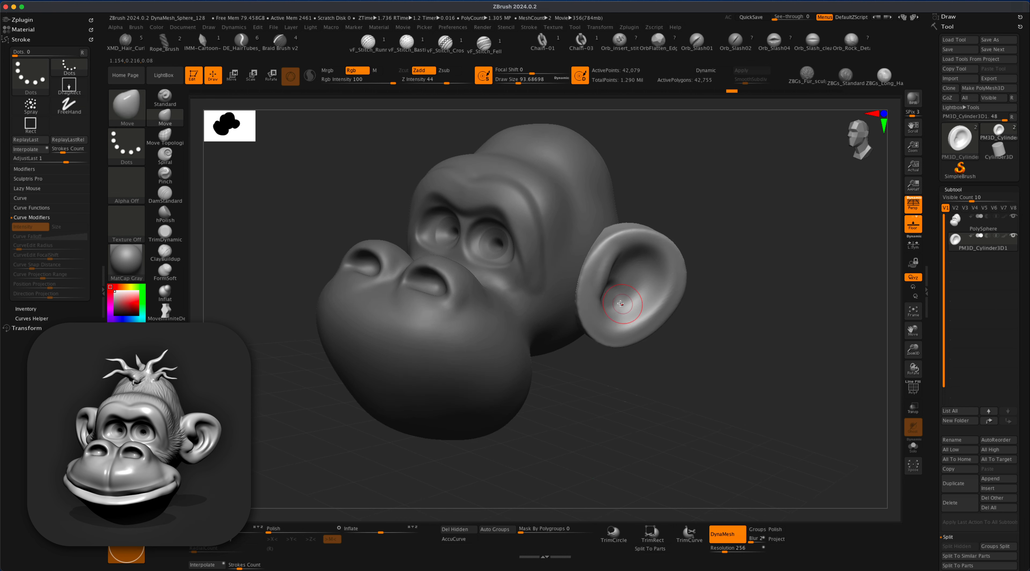
key(s)
drag(650, 351, 653, 351)
drag(603, 293, 611, 292)
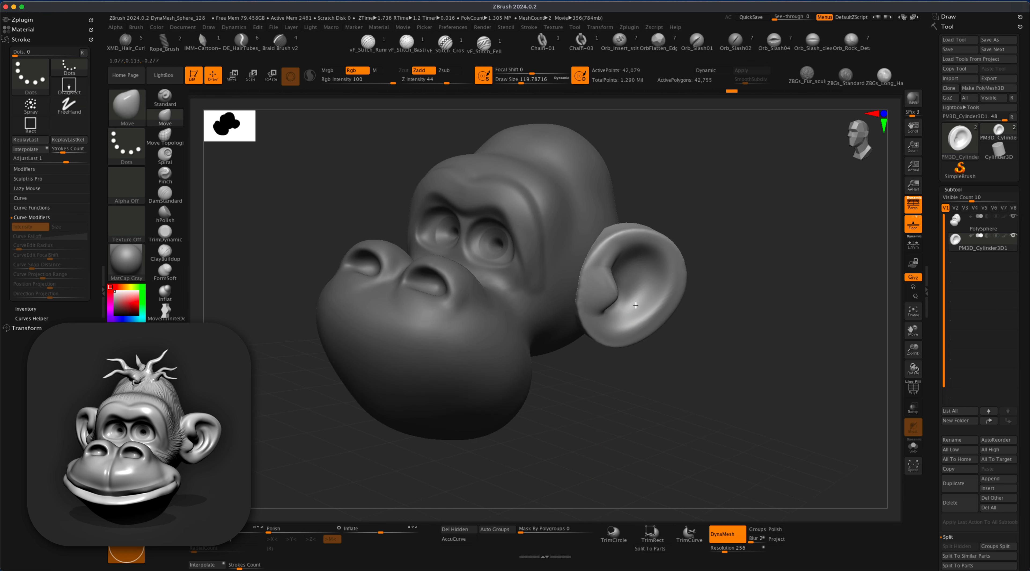
Sculpt raised inner folds in the ear with ClayBuildup, smoothing the strokes and remeshing the ear
drag(710, 338, 702, 339)
click(174, 249)
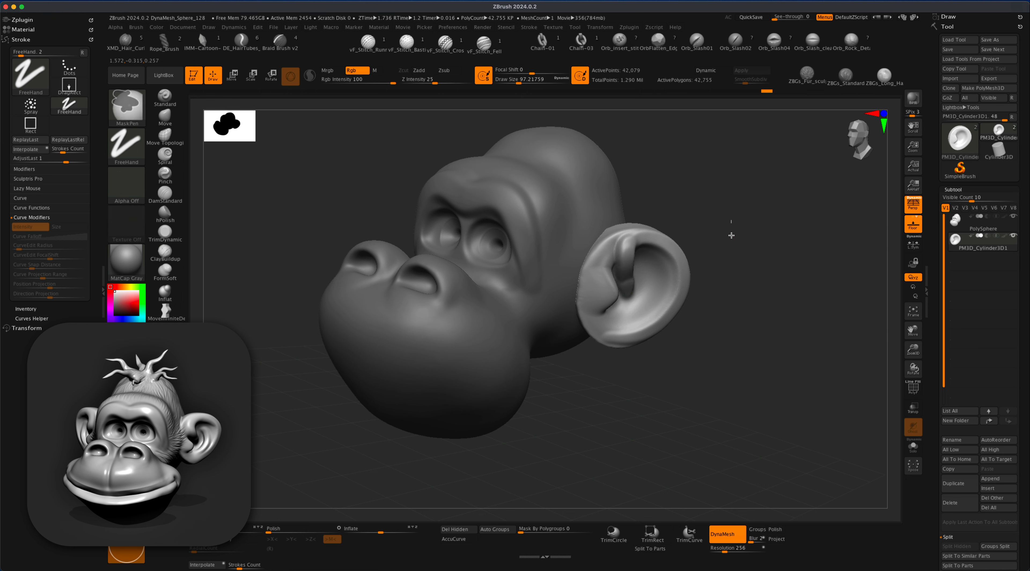
drag(636, 240, 624, 269)
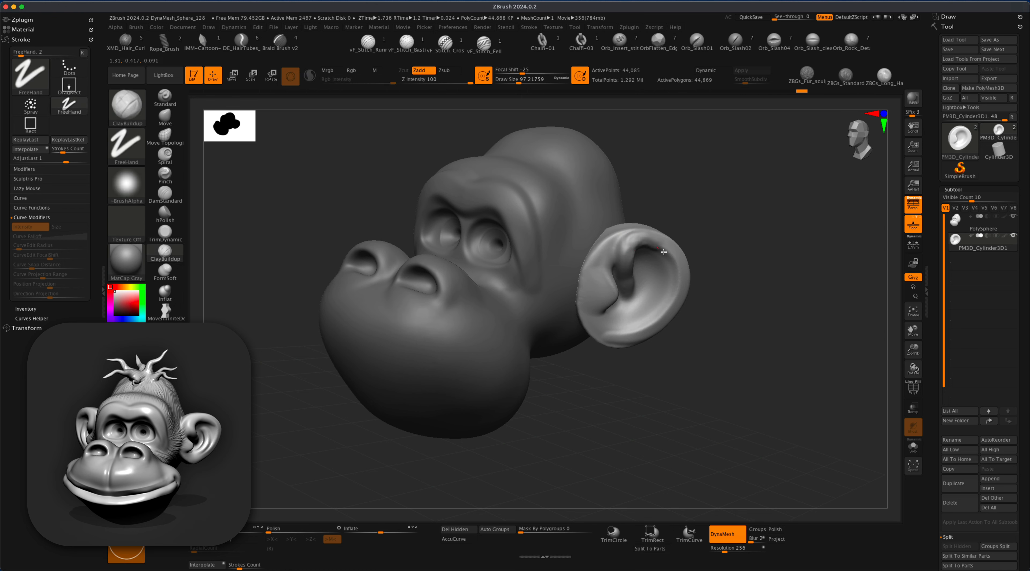
drag(718, 241, 707, 236)
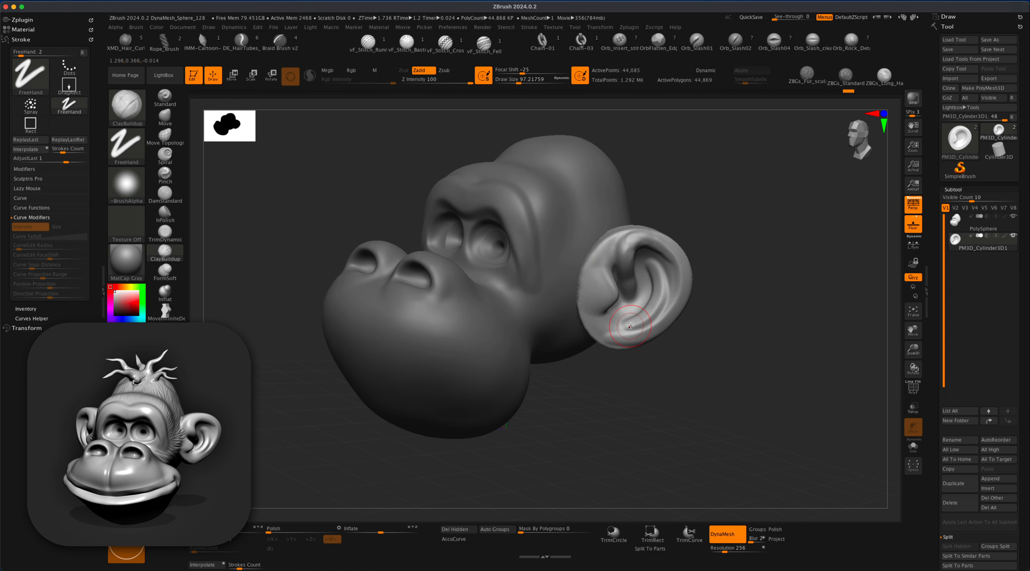
shift+drag(631, 325, 619, 329)
shift+drag(638, 245, 652, 236)
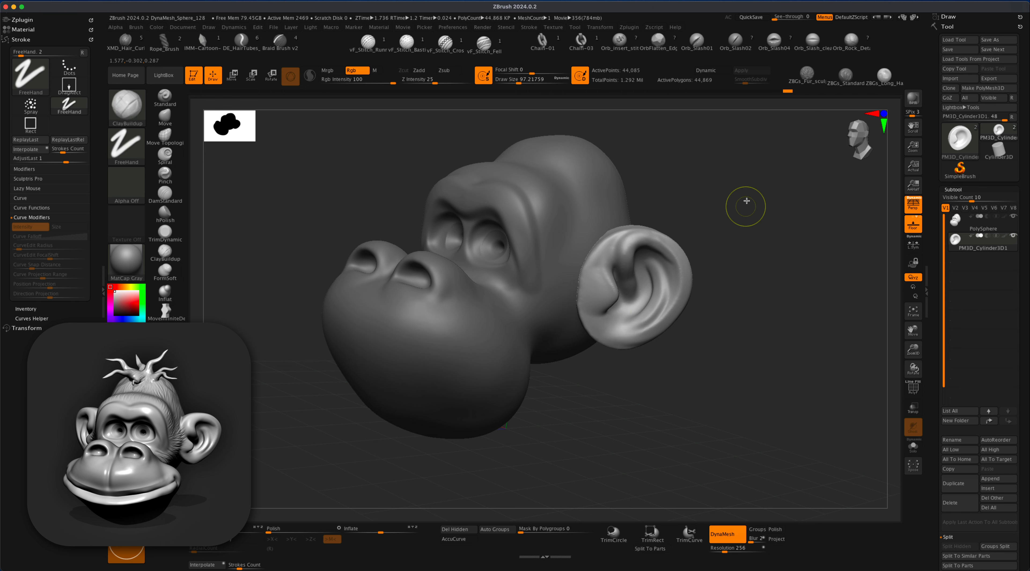
ctrl+drag(747, 200, 745, 214)
shift+drag(628, 252, 626, 270)
mouse_move(624, 321)
mouse_down()
mouse_move(701, 237)
mouse_move(729, 267)
mouse_move(616, 239)
mouse_up()
mouse_move(603, 362)
mouse_down()
mouse_move(613, 393)
mouse_move(667, 362)
mouse_move(628, 355)
mouse_up()
Refine the ear's front edge and upper outline with the Move brush
click(165, 118)
key(s)
mouse_move(655, 355)
mouse_down()
mouse_move(675, 355)
mouse_move(626, 353)
mouse_move(612, 315)
mouse_up()
mouse_move(722, 285)
mouse_down()
mouse_move(702, 294)
mouse_move(719, 293)
mouse_up()
key(s)
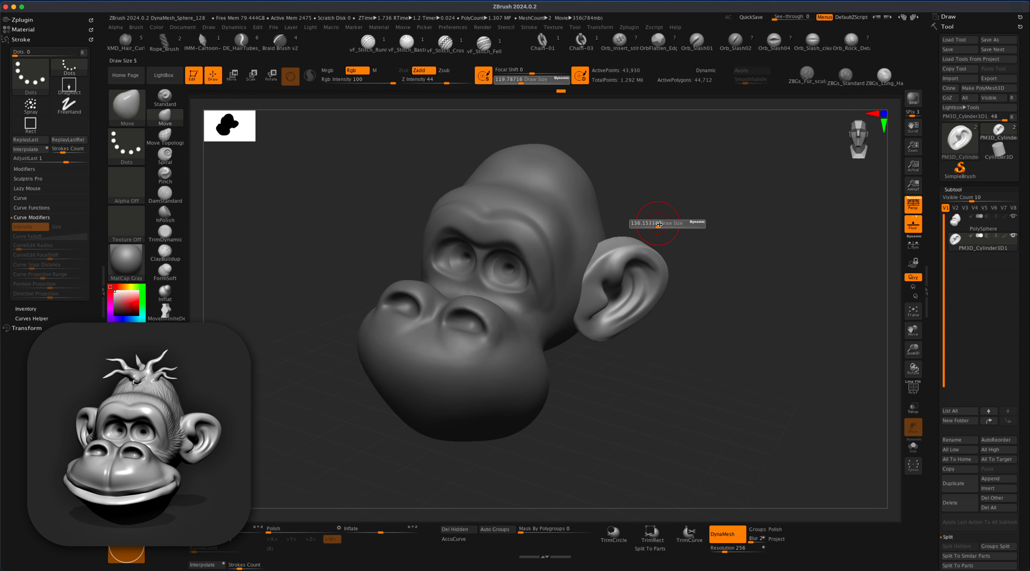
drag(668, 226, 662, 225)
drag(618, 244, 616, 240)
Adjust the ear's depth, tilt and thickness from behind and above with a larger Move brush
drag(685, 237, 676, 238)
drag(660, 252, 684, 238)
mouse_move(663, 247)
mouse_down()
mouse_move(740, 230)
mouse_move(742, 272)
mouse_move(725, 274)
mouse_up()
drag(497, 285, 468, 286)
shift+drag(639, 341, 640, 337)
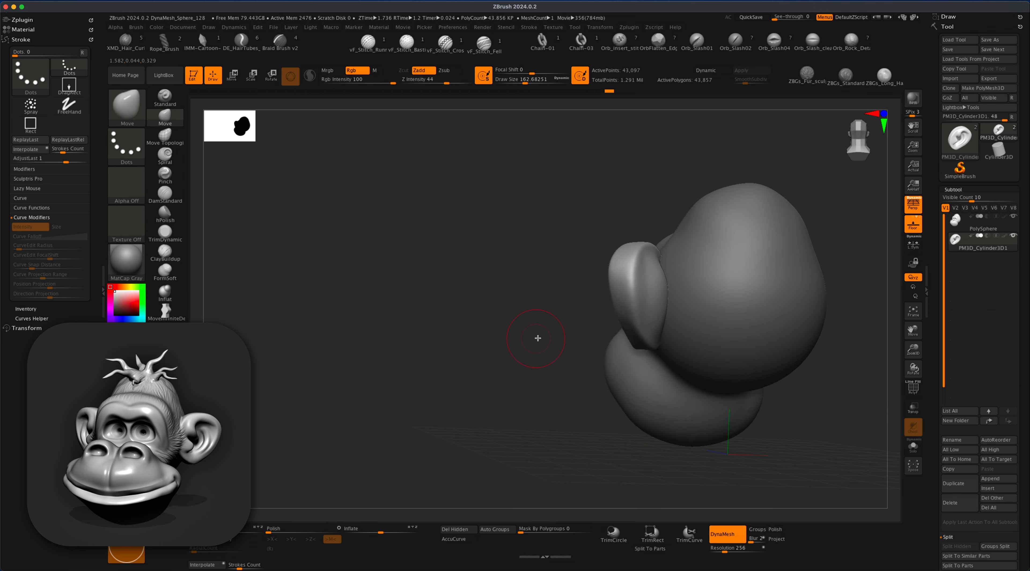
mouse_move(539, 338)
mouse_down()
mouse_move(548, 356)
mouse_move(710, 350)
mouse_move(706, 320)
mouse_move(713, 394)
mouse_up()
drag(310, 240, 352, 244)
key(s)
drag(639, 233, 608, 242)
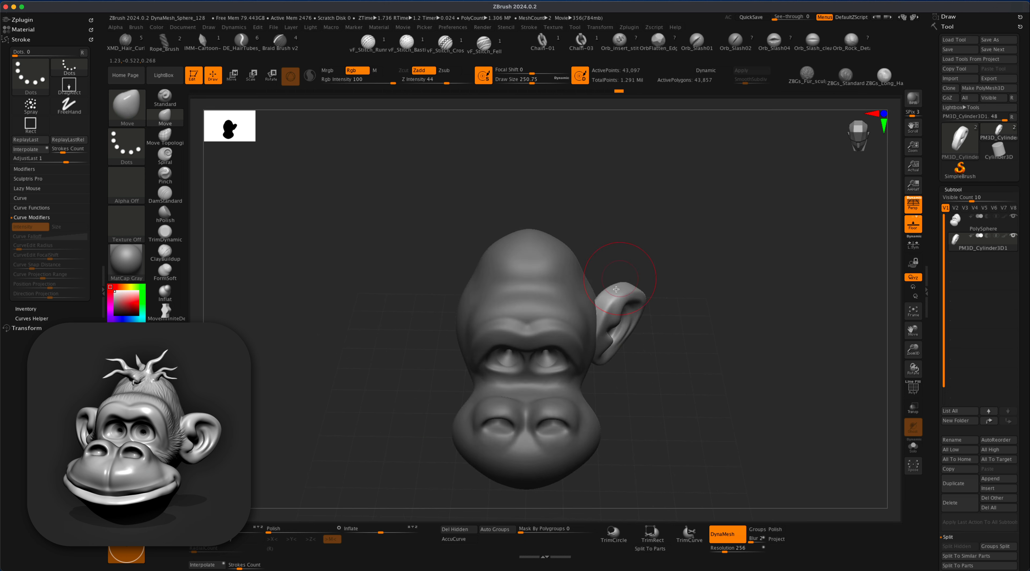
drag(614, 316, 618, 315)
drag(697, 277, 630, 276)
drag(656, 345, 650, 344)
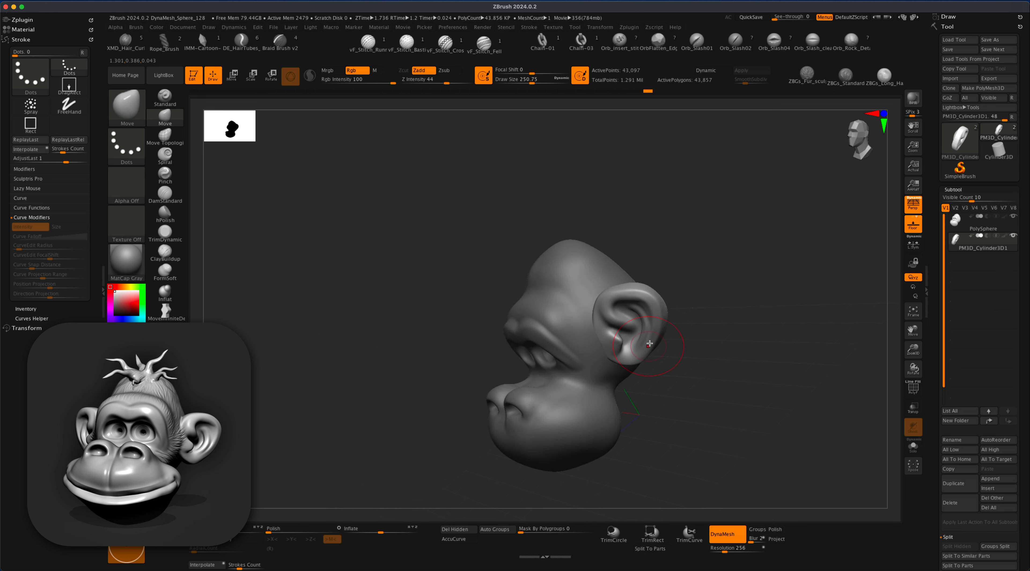
Mirror the ear to the other side of the head and merge both ears into the PolySphere head subtool
mouse_move(680, 280)
mouse_down()
mouse_move(718, 271)
mouse_move(712, 243)
mouse_up()
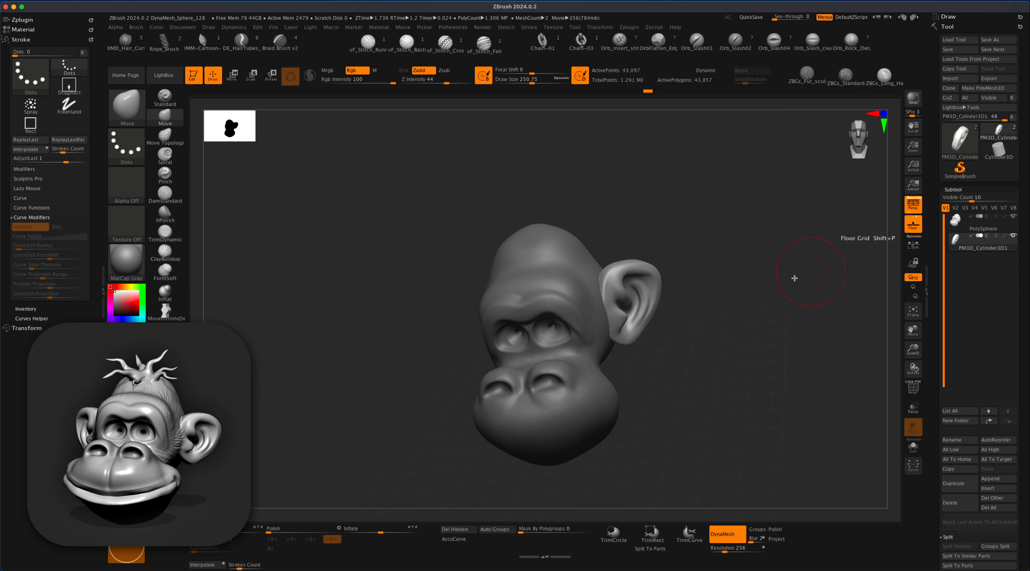
drag(794, 278, 676, 282)
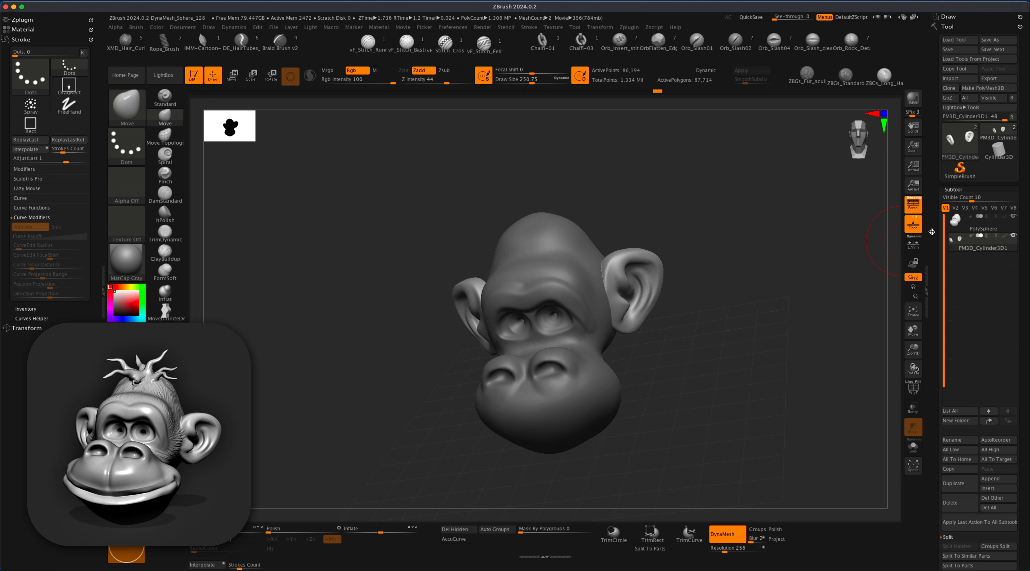
click(952, 225)
scroll(980, 500, down, 5)
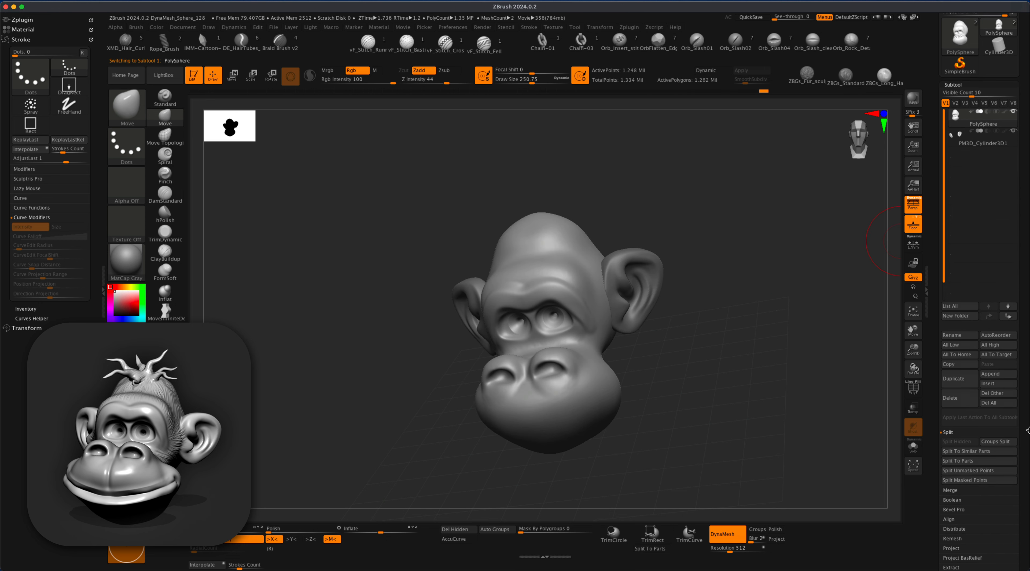
click(971, 461)
click(970, 425)
click(880, 438)
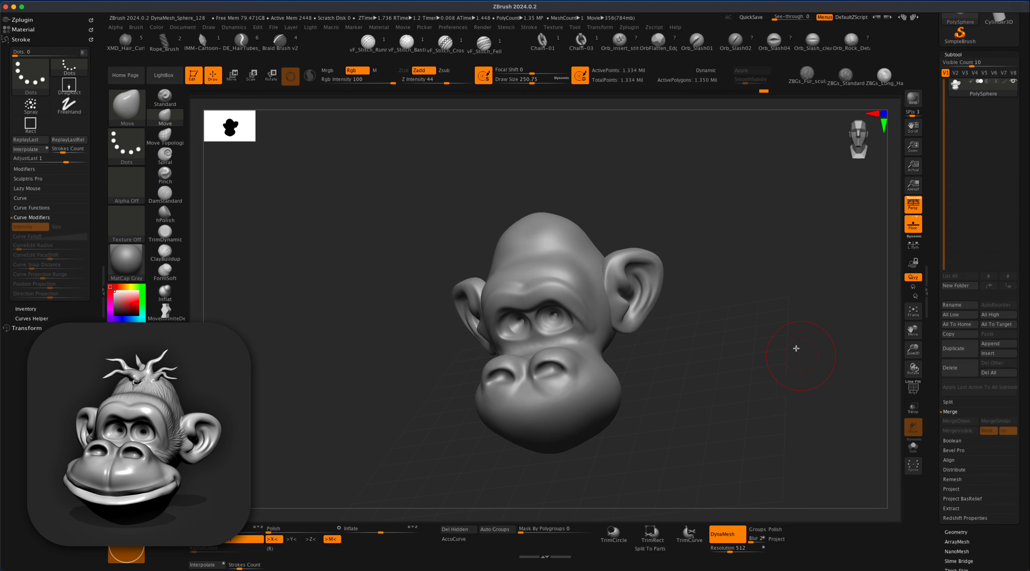
Remesh the merged head with DynaMesh at resolution 512 and blend the ear joints using the Smooth and Move brushes
key(shift)
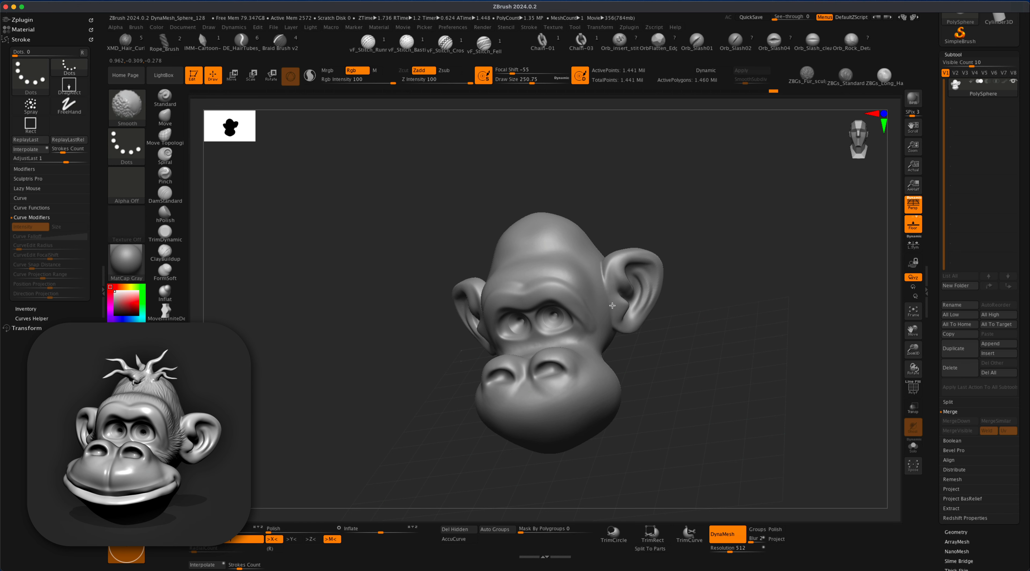
drag(677, 307, 656, 296)
key(s)
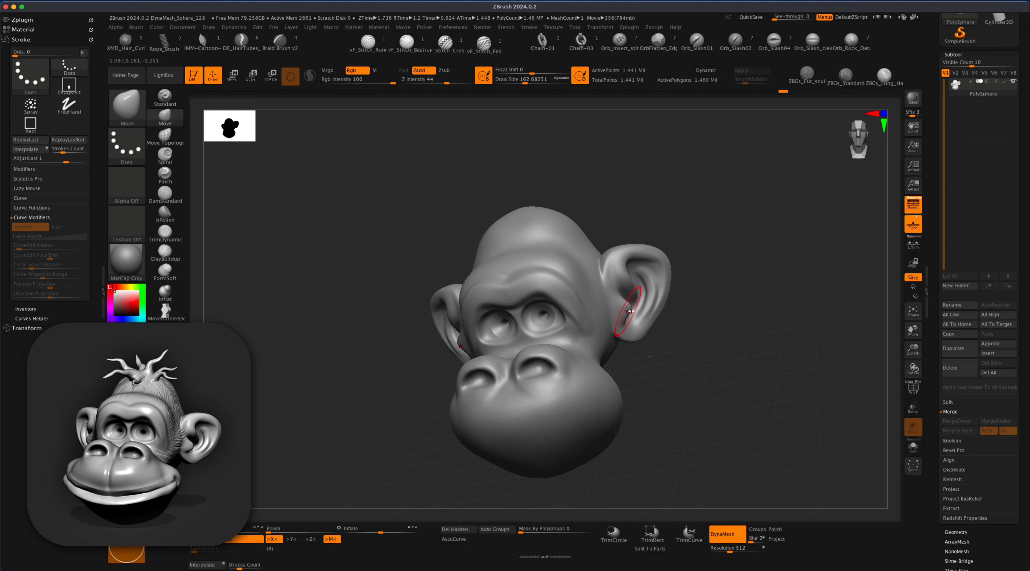
key(s)
drag(699, 329, 689, 329)
drag(689, 329, 627, 308)
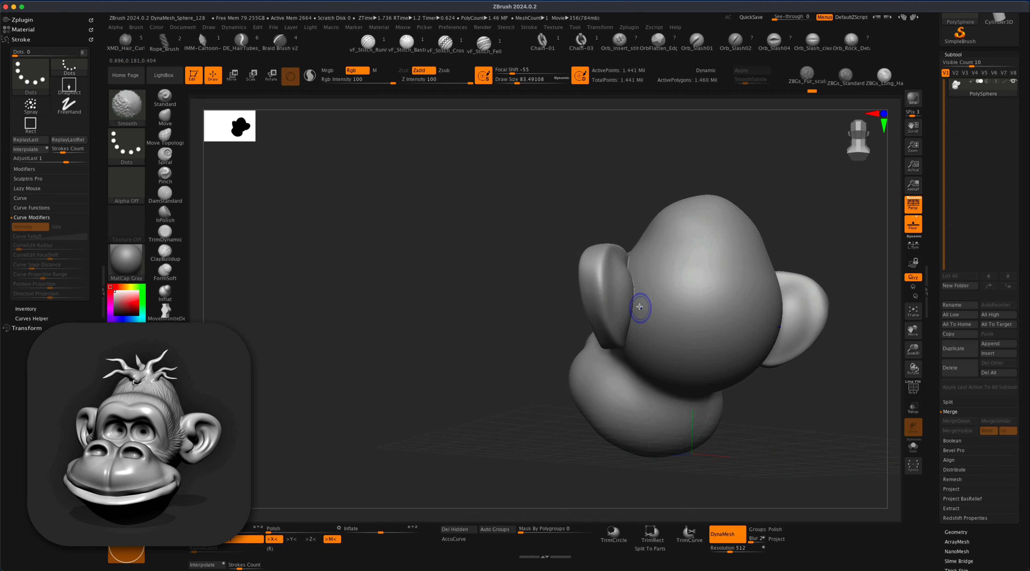
drag(639, 306, 510, 329)
mouse_move(542, 377)
mouse_down()
mouse_move(619, 352)
mouse_move(608, 292)
mouse_up()
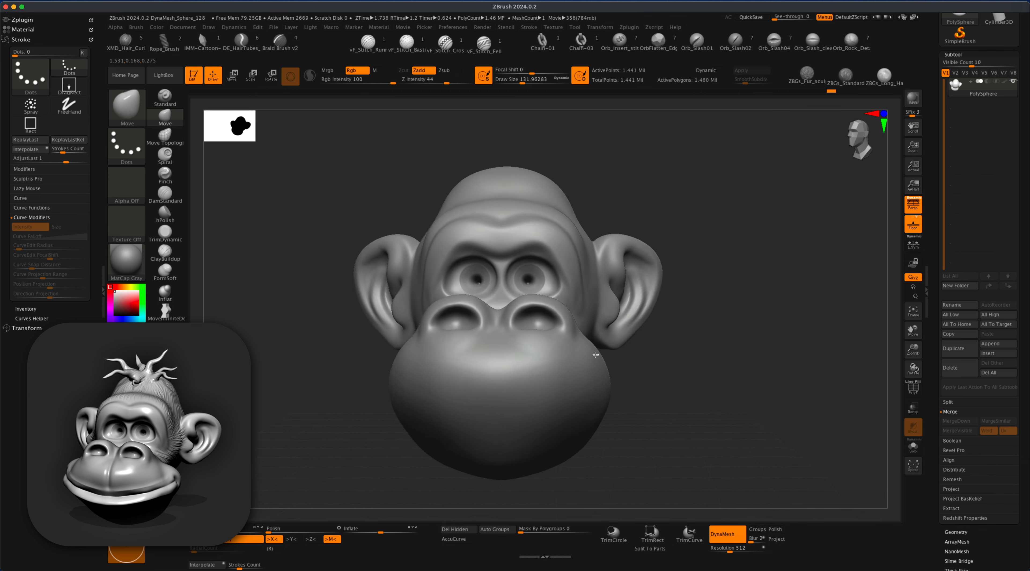
Shape a wide smiling mouth line across the muzzle with the Inflat brush, lowering its Z intensity to 9
drag(702, 337, 725, 339)
click(168, 295)
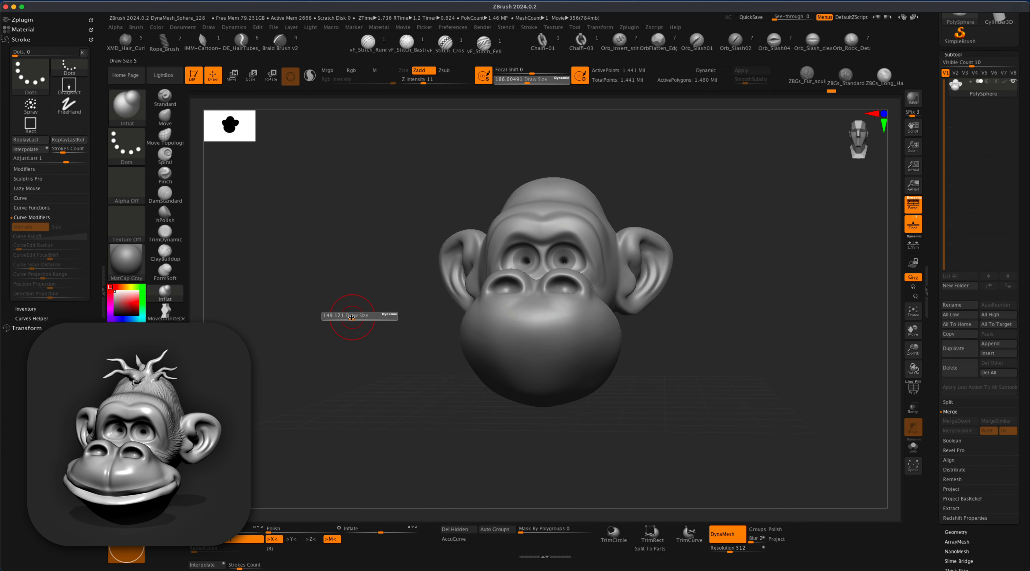
drag(400, 150, 416, 139)
right_drag(608, 332, 535, 311)
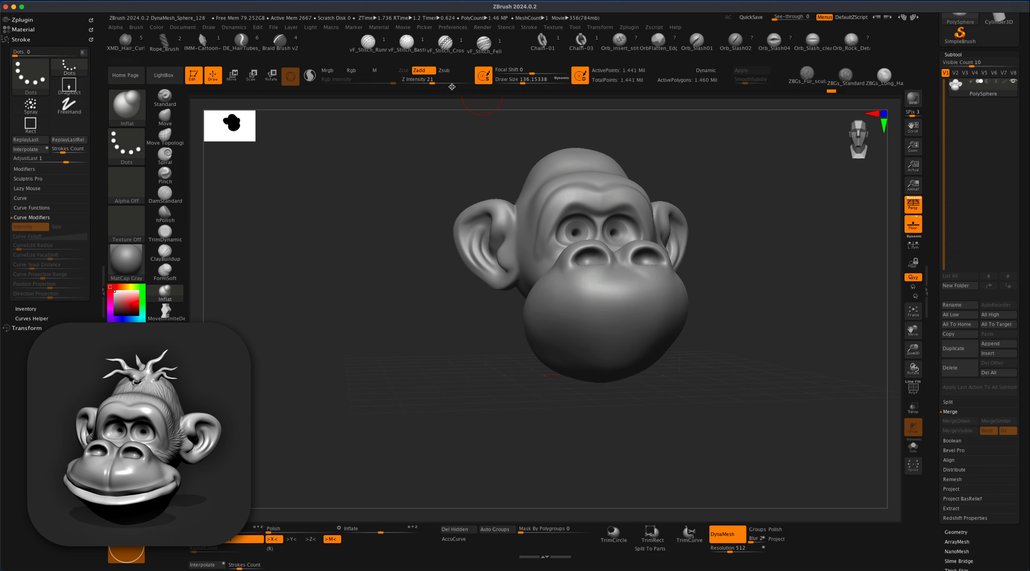
key(s)
drag(415, 315, 423, 325)
drag(458, 360, 446, 363)
drag(534, 308, 627, 352)
key(ctrl+z)
drag(505, 404, 496, 382)
mouse_move(558, 318)
mouse_down()
mouse_move(596, 340)
mouse_move(630, 343)
mouse_up()
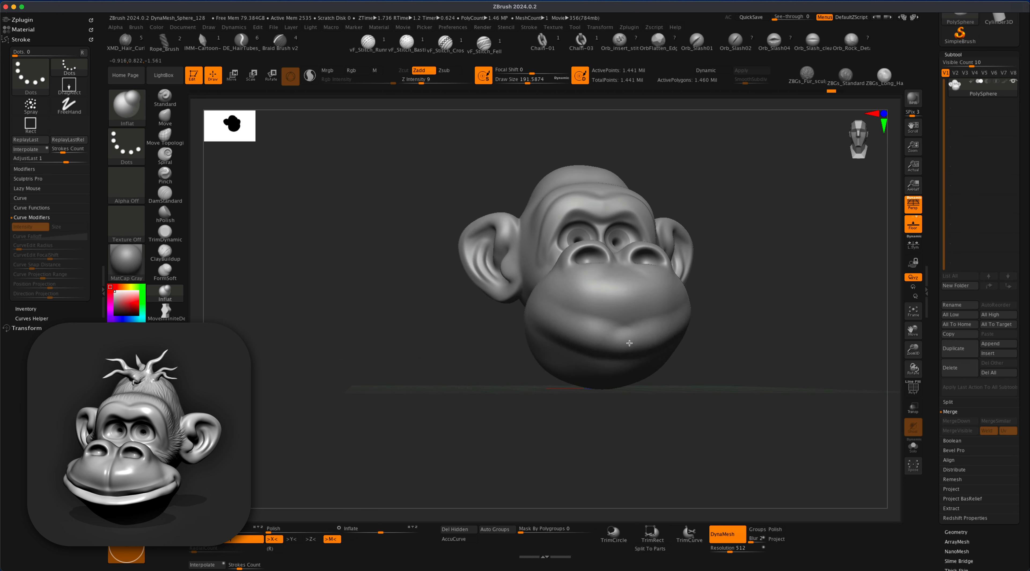
mouse_move(768, 318)
mouse_down()
mouse_move(585, 331)
mouse_move(628, 340)
mouse_move(695, 313)
mouse_move(766, 329)
mouse_move(720, 340)
mouse_move(660, 336)
mouse_up()
mouse_move(661, 297)
mouse_down()
mouse_move(683, 260)
mouse_move(759, 333)
mouse_move(681, 274)
mouse_move(772, 375)
mouse_move(798, 350)
mouse_move(776, 352)
mouse_up()
Cut a sharp smile line between the lips with DamStandard, undoing and redrawing strokes until the curve is clean
click(164, 193)
mouse_move(294, 265)
mouse_down()
mouse_move(384, 327)
mouse_move(430, 376)
mouse_move(405, 357)
mouse_up()
key(ctrl+z)
drag(550, 336, 540, 323)
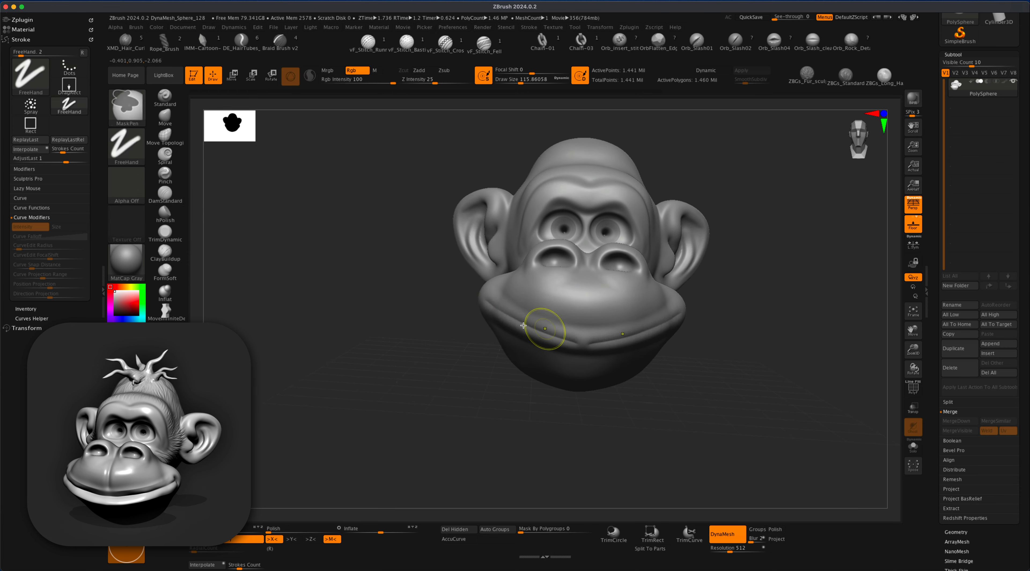
drag(480, 297, 595, 343)
key(ctrl+z)
key(ctrl+z)
drag(485, 300, 596, 345)
key(ctrl+z)
drag(488, 305, 589, 342)
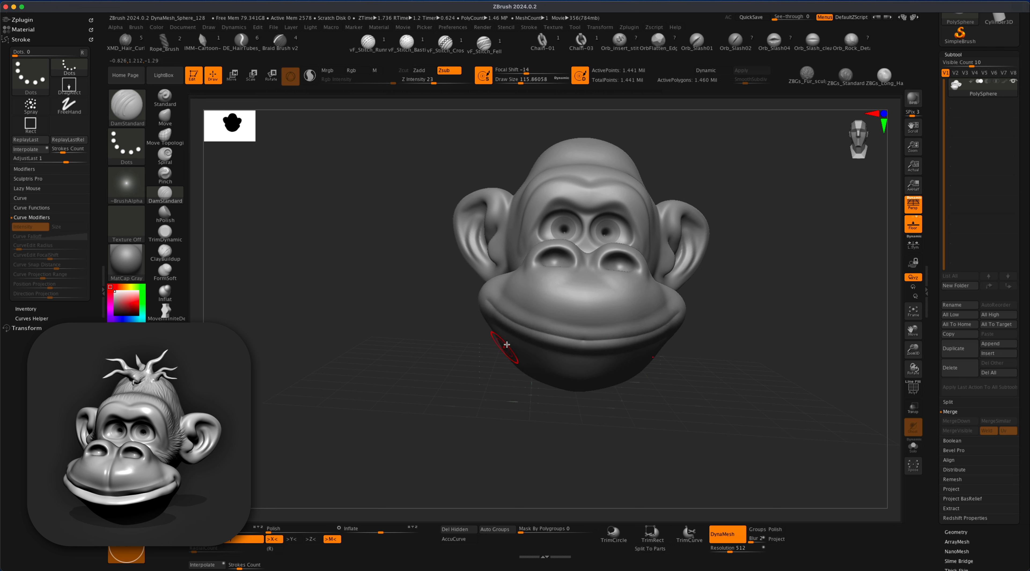
key(ctrl+z)
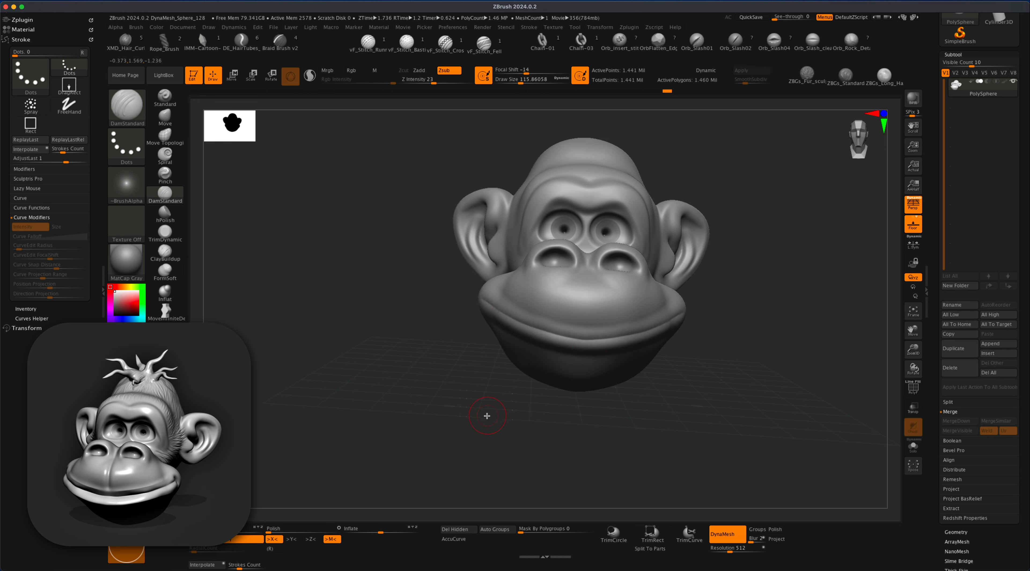
drag(483, 416, 673, 314)
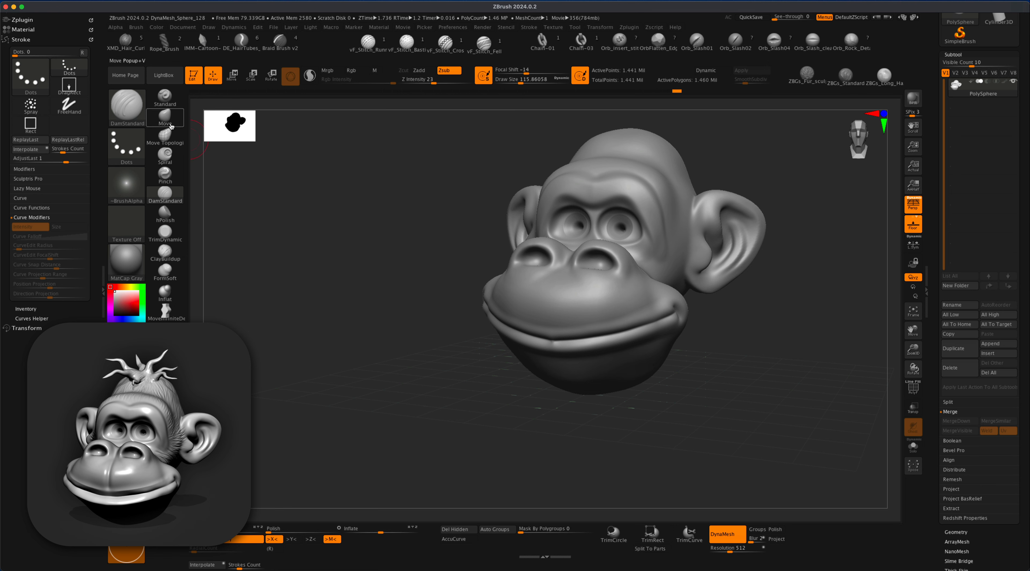
Shape the lips and mouth corners with the Move brush at varying brush sizes
key(b)
key(m)
key(v)
key(s)
key(s)
drag(470, 399, 572, 346)
key(s)
mouse_move(624, 241)
mouse_down()
mouse_move(655, 216)
mouse_move(619, 252)
mouse_move(581, 323)
mouse_move(600, 342)
mouse_move(734, 202)
mouse_move(695, 219)
mouse_move(634, 328)
mouse_move(604, 325)
mouse_up()
drag(683, 356, 684, 356)
Pull the sides of the muzzle and the mouth corners outward from below with a smaller Move brush
key(s)
drag(727, 287, 710, 254)
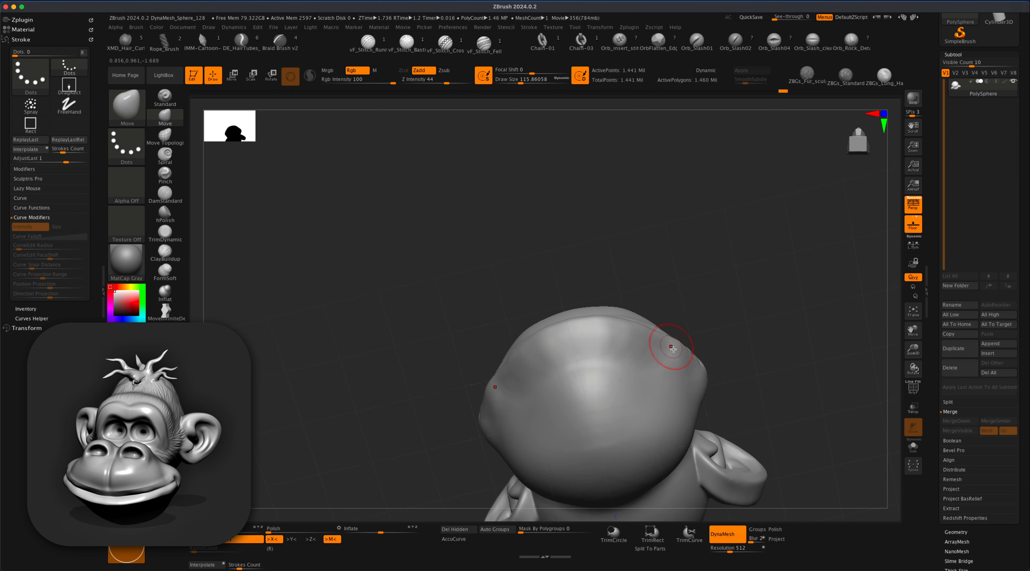
mouse_move(737, 298)
mouse_down()
mouse_move(715, 299)
mouse_move(716, 320)
mouse_move(689, 314)
mouse_up()
key(s)
drag(714, 263, 708, 263)
key(s)
drag(706, 275, 666, 292)
mouse_move(697, 259)
mouse_down()
mouse_move(723, 327)
mouse_move(702, 366)
mouse_up()
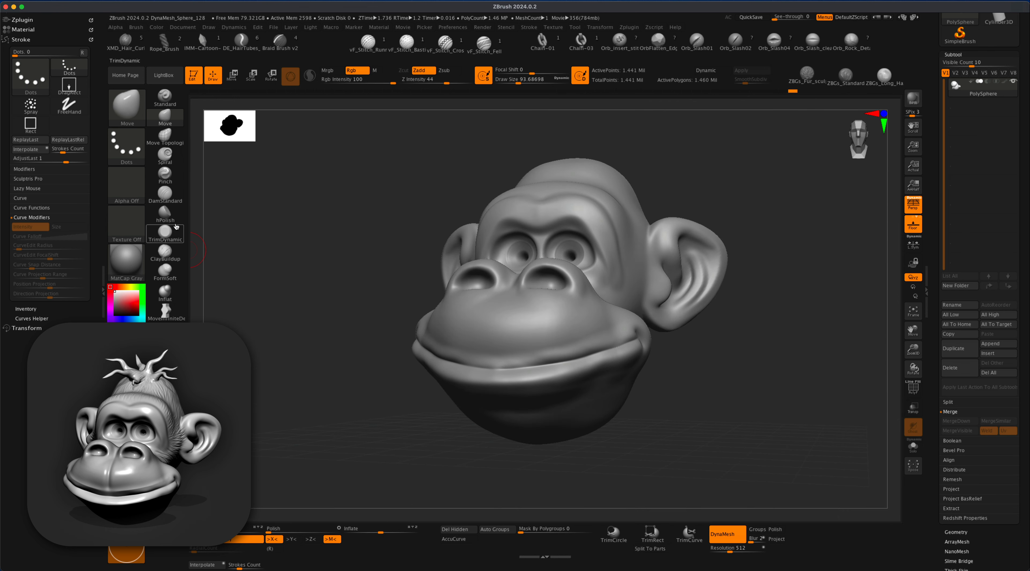
Deepen the crease between the lips with DamStandard and smooth the mouth corners
click(165, 193)
mouse_move(299, 333)
mouse_down()
mouse_move(527, 354)
mouse_move(514, 377)
mouse_up()
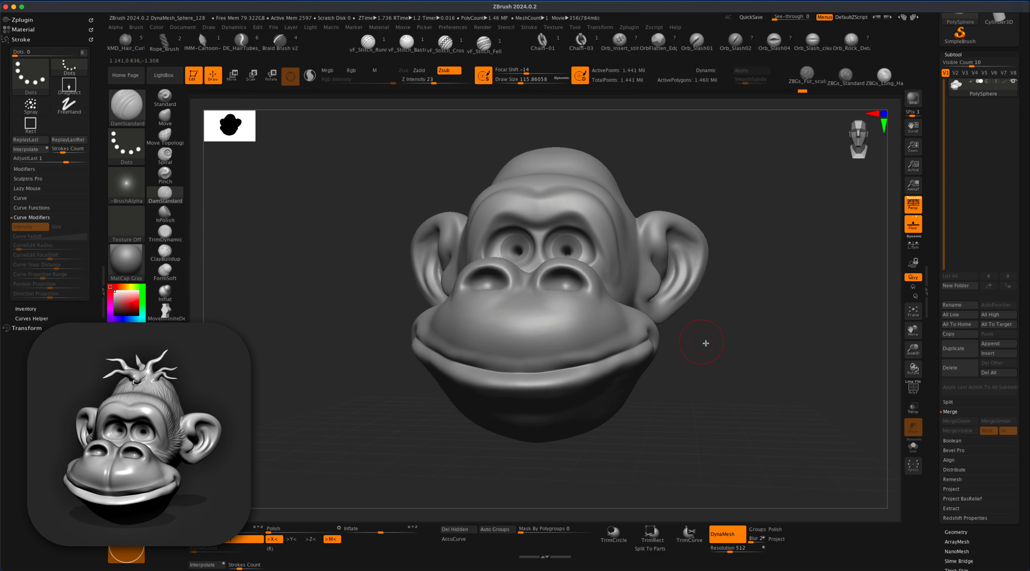
mouse_move(706, 343)
mouse_down()
mouse_move(449, 341)
mouse_move(528, 363)
mouse_up()
key(ctrl+z)
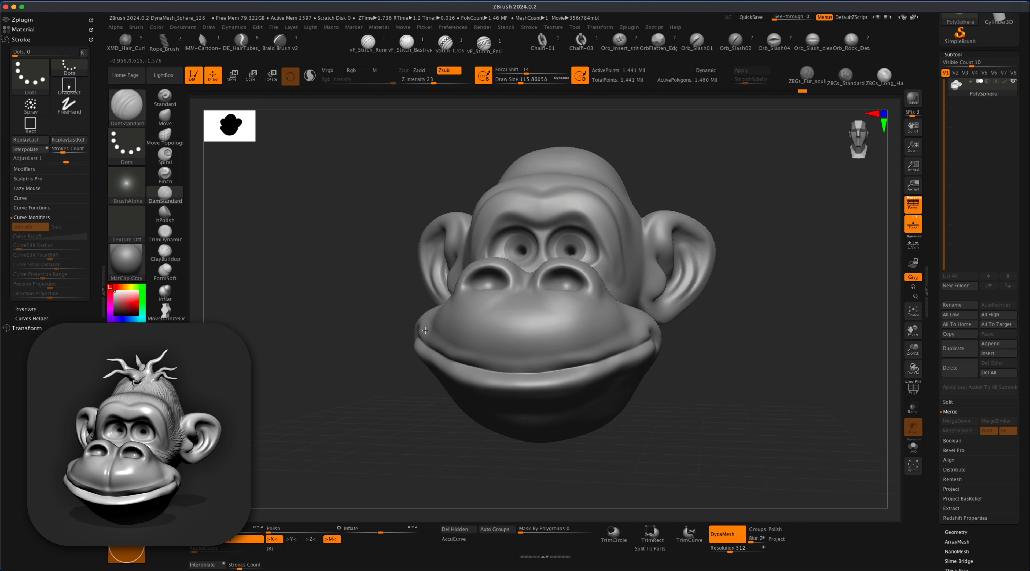
mouse_move(437, 339)
mouse_down()
mouse_move(510, 361)
mouse_move(636, 338)
mouse_up()
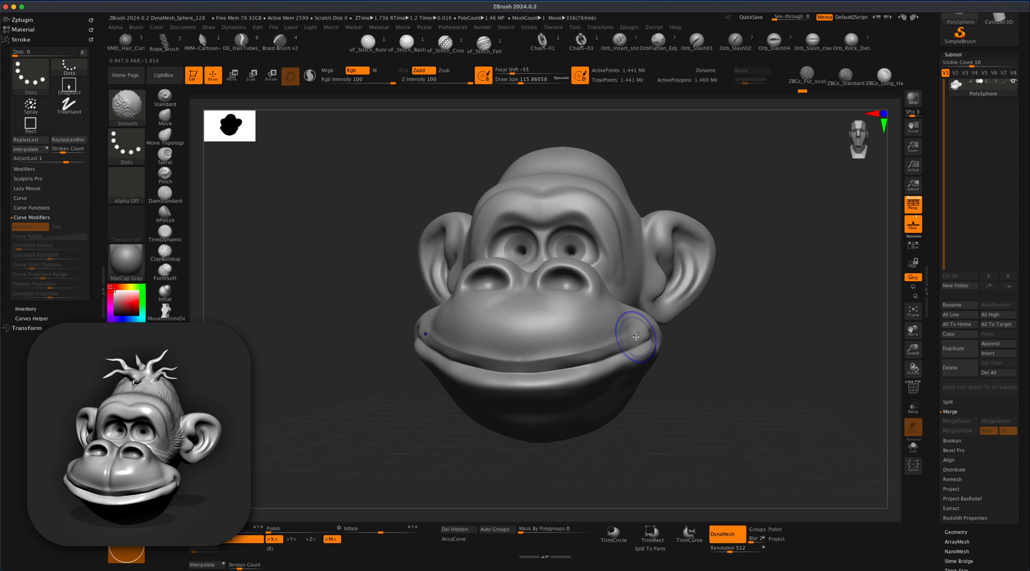
drag(676, 416, 704, 334)
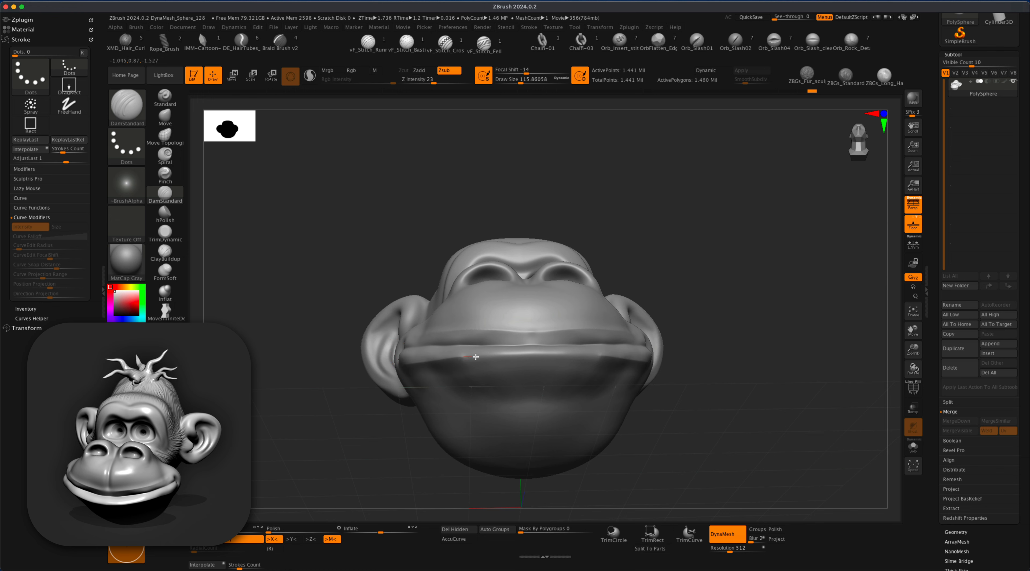
Carve a vertical centre groove from between the nostrils down to the upper lip with DamStandard
mouse_move(728, 281)
mouse_down()
mouse_move(740, 352)
mouse_move(736, 330)
mouse_move(508, 306)
mouse_up()
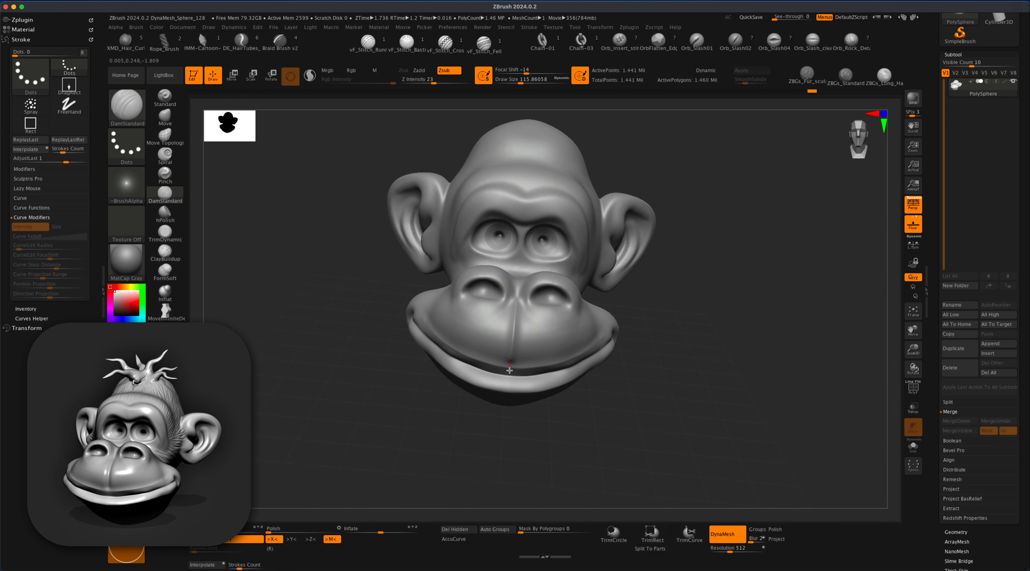
mouse_move(671, 292)
mouse_down()
mouse_move(360, 330)
mouse_move(517, 306)
mouse_up()
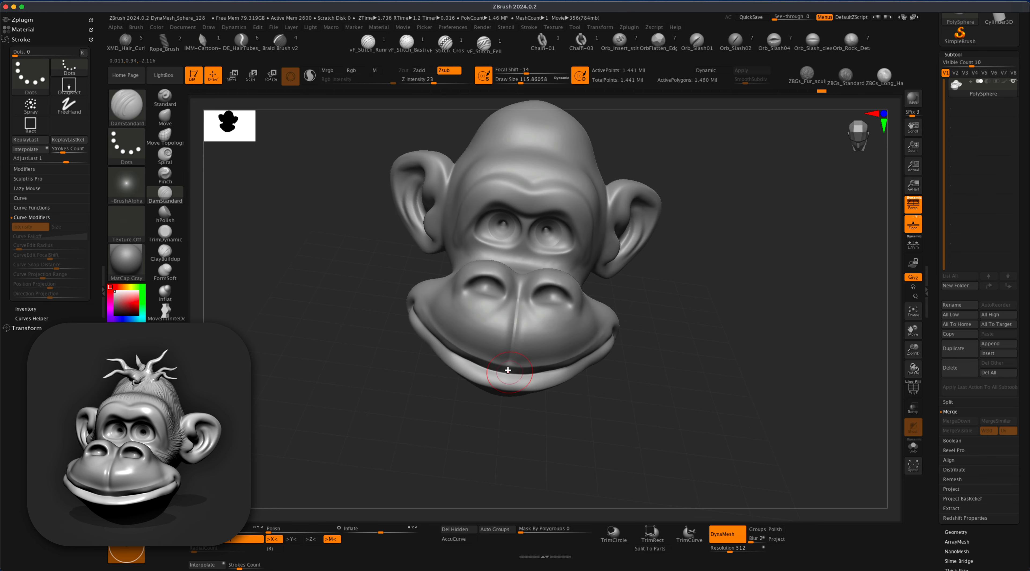
mouse_move(725, 308)
mouse_down()
mouse_move(711, 348)
mouse_move(689, 251)
mouse_up()
Reshape the overall proportions of the head and jaw with the Move brush at large draw sizes of about 338 and 274
click(164, 117)
key(s)
mouse_move(228, 200)
mouse_down()
mouse_move(299, 228)
mouse_move(384, 208)
mouse_up()
key(s)
drag(493, 193, 615, 281)
key(s)
drag(616, 278, 619, 246)
drag(589, 355, 594, 345)
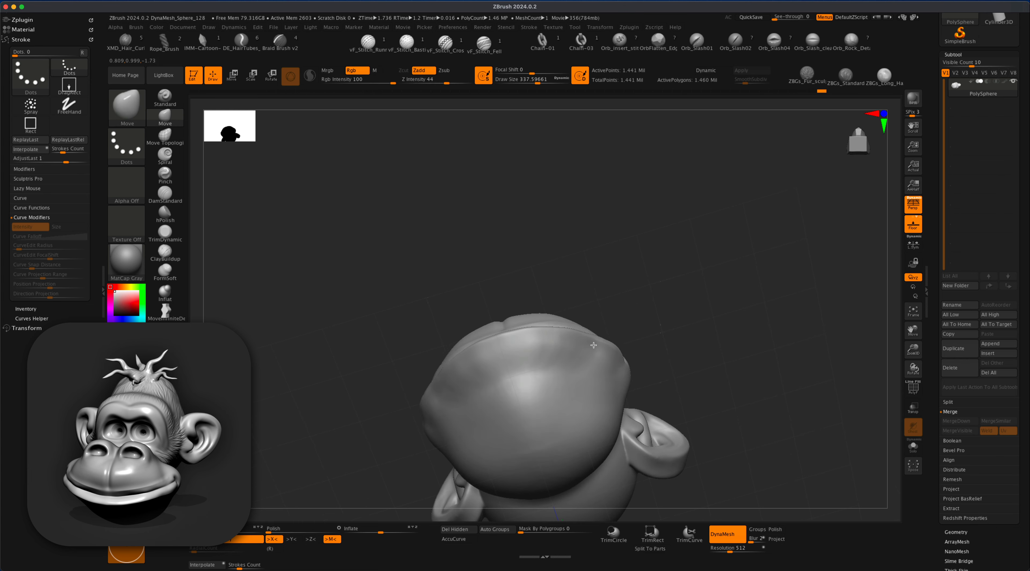
mouse_move(655, 263)
mouse_down()
mouse_move(670, 338)
mouse_move(681, 341)
mouse_move(667, 322)
mouse_move(654, 352)
mouse_up()
key(s)
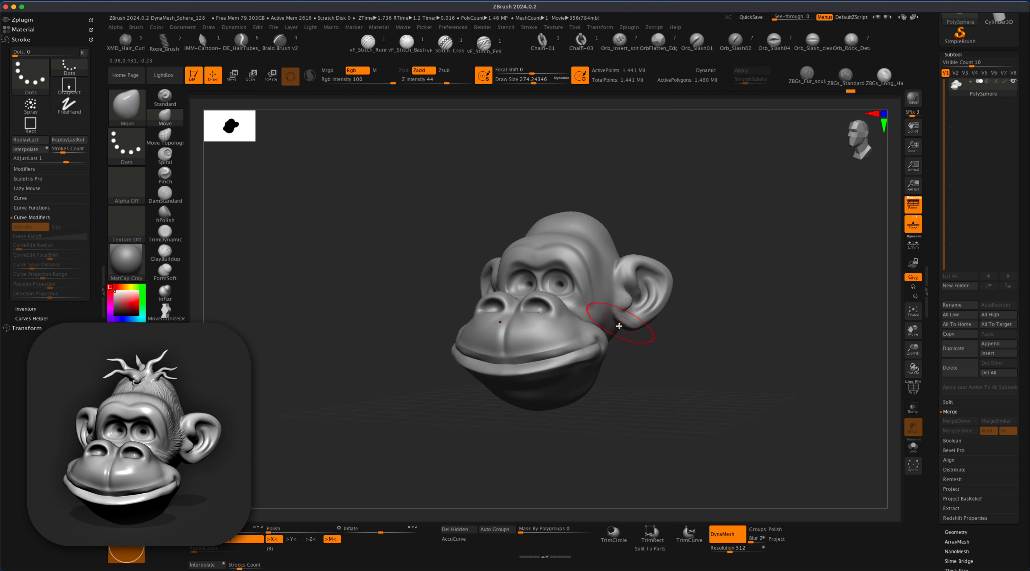
drag(644, 224, 692, 258)
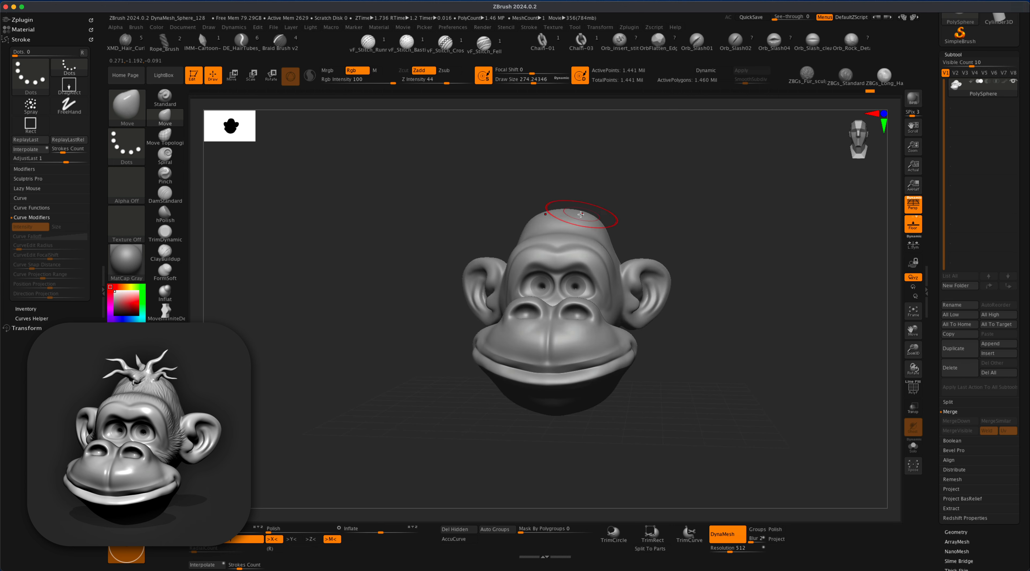
Render a preview of the monkey head with shadows and view the head from the side
mouse_move(670, 217)
mouse_down()
mouse_move(697, 235)
mouse_move(783, 176)
mouse_up()
key(shift+r)
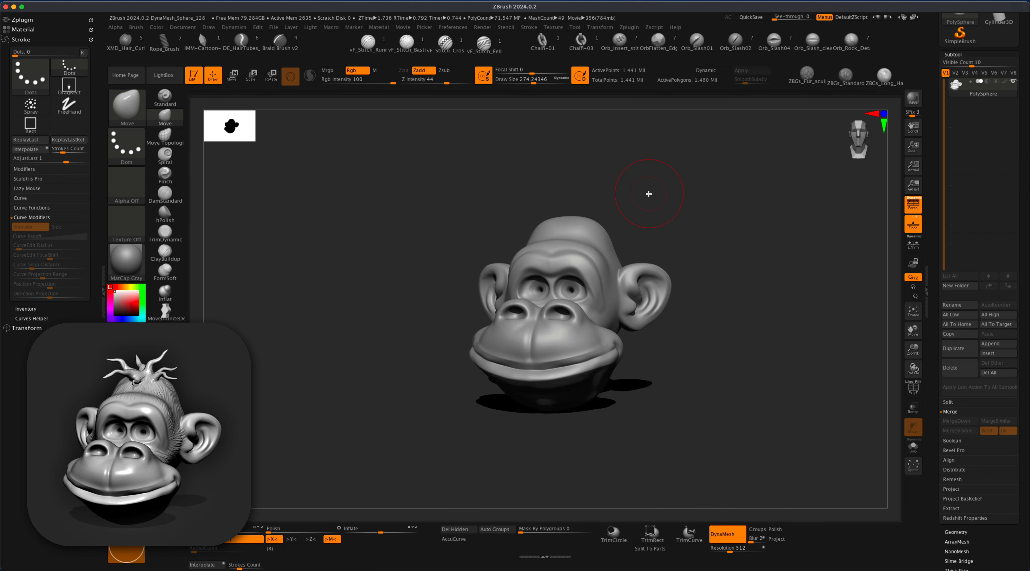
drag(649, 194, 524, 212)
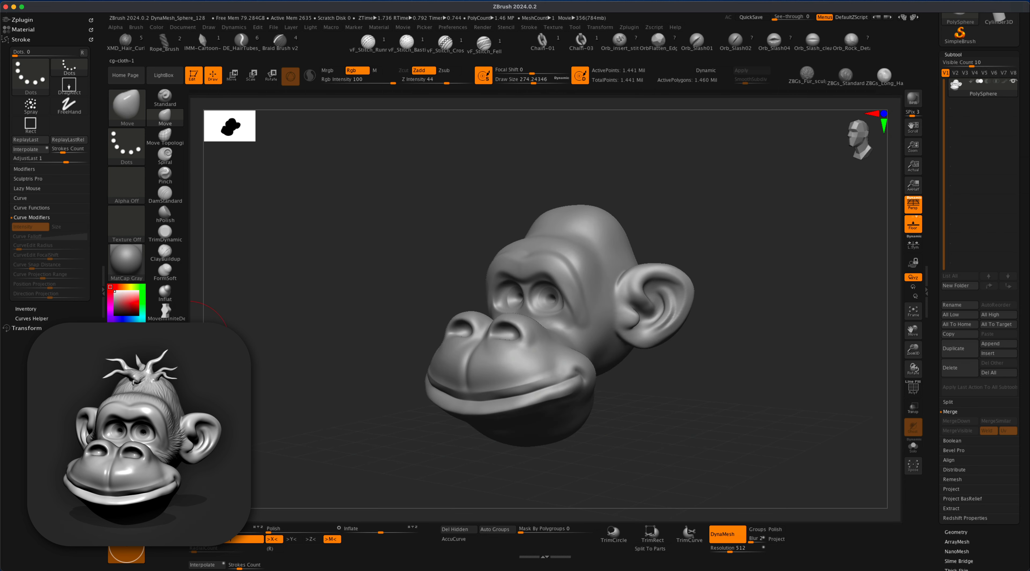
Set the SnakeHook brush to a draw size of about 138, undo the trial pull on the crown and turn off symmetry
click(165, 348)
key(s)
drag(296, 277, 285, 278)
drag(492, 173, 516, 180)
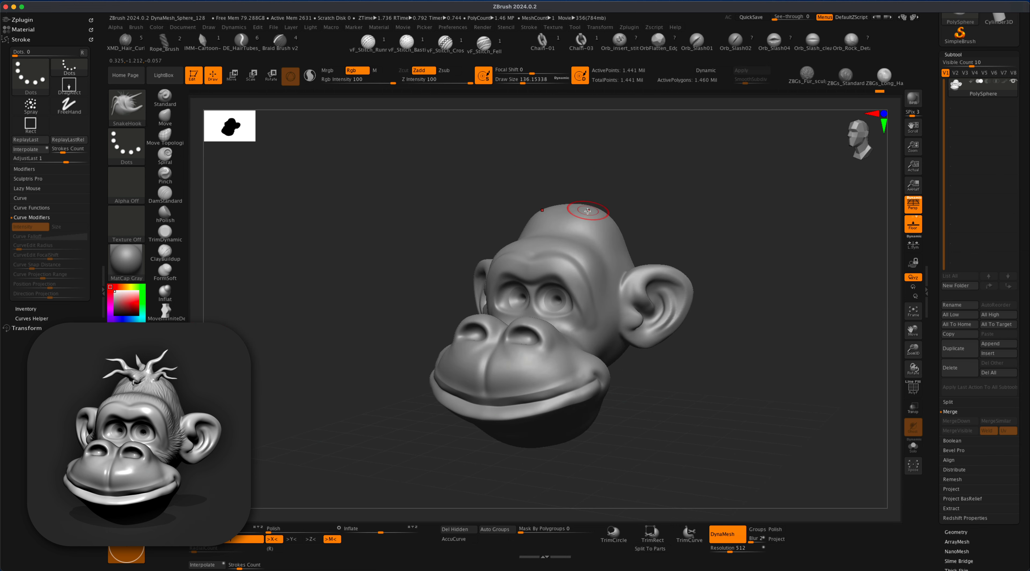
drag(589, 210, 620, 171)
key(ctrl+z)
key(x)
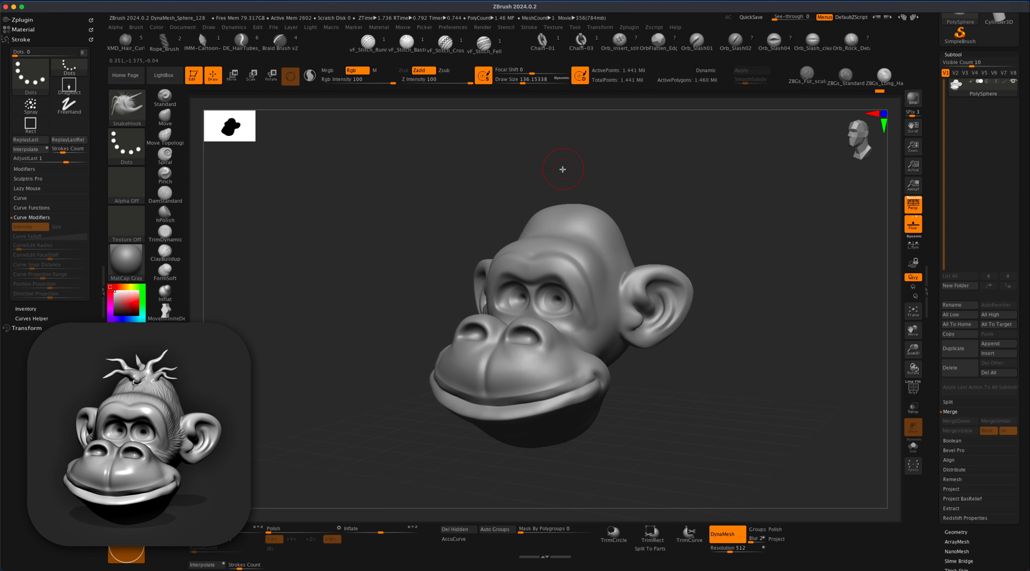
Pull several tapered hair strands out of the crown with the SnakeHook brush, without symmetry
mouse_move(582, 156)
mouse_down()
mouse_move(548, 129)
mouse_move(560, 168)
mouse_move(544, 191)
mouse_up()
drag(562, 204, 577, 169)
drag(591, 159, 615, 121)
drag(541, 215, 492, 206)
mouse_move(469, 221)
mouse_down()
mouse_move(642, 195)
mouse_move(608, 228)
mouse_move(580, 205)
mouse_up()
key(bracketleft)
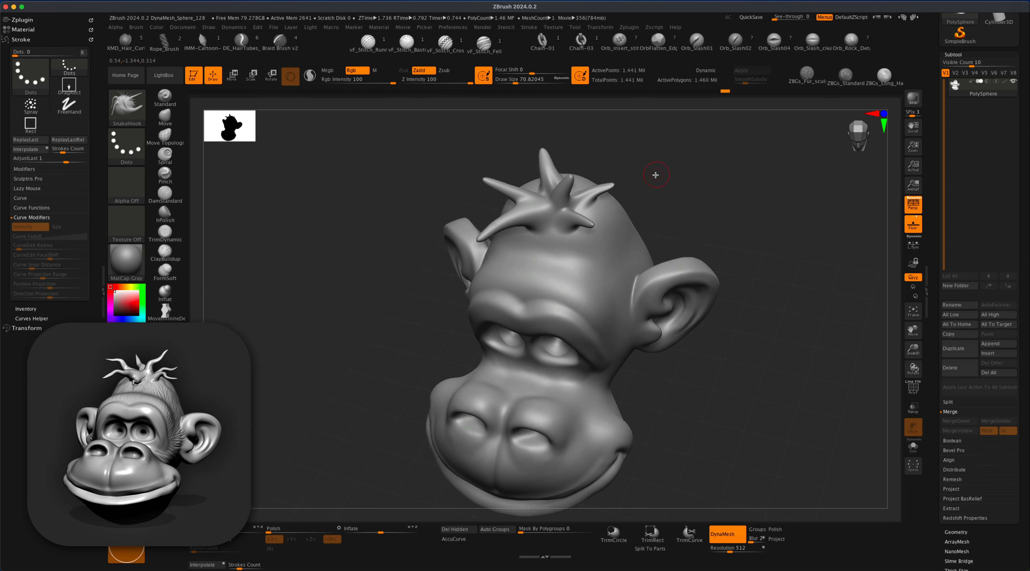
Add and extend hair strands around the tuft's base with SnakeHook at smaller draw sizes of about 71 and 62
drag(656, 175, 628, 177)
drag(577, 202, 596, 171)
mouse_move(653, 172)
mouse_down()
mouse_move(644, 150)
mouse_move(676, 154)
mouse_move(664, 150)
mouse_move(659, 172)
mouse_move(621, 208)
mouse_up()
key(bracketleft)
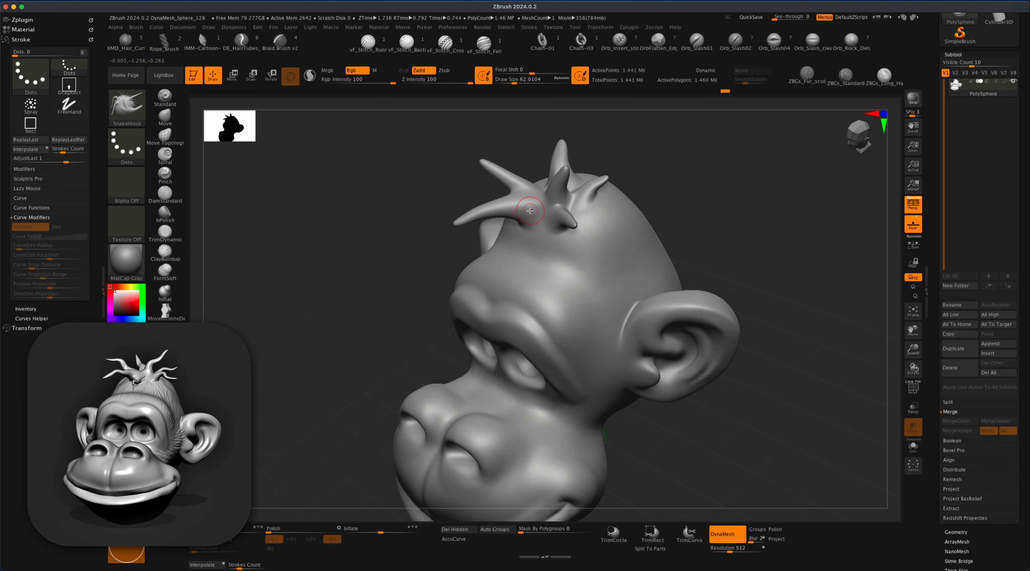
mouse_move(509, 231)
mouse_down()
mouse_move(552, 113)
mouse_move(516, 223)
mouse_up()
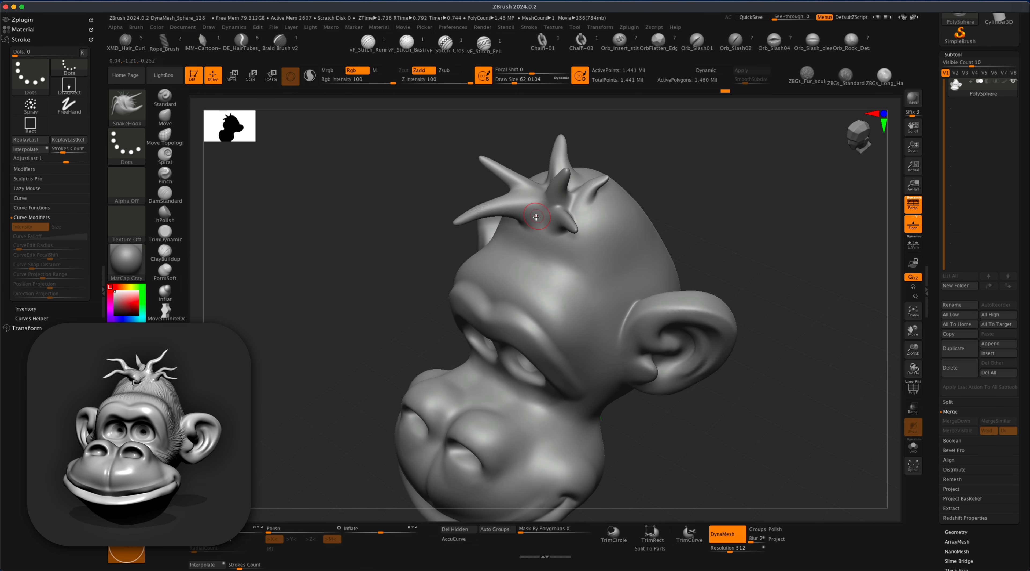
drag(664, 145, 665, 156)
Remesh the head and its stretched hair strands with DynaMesh and set the Move brush to a draw size of about 83
click(166, 116)
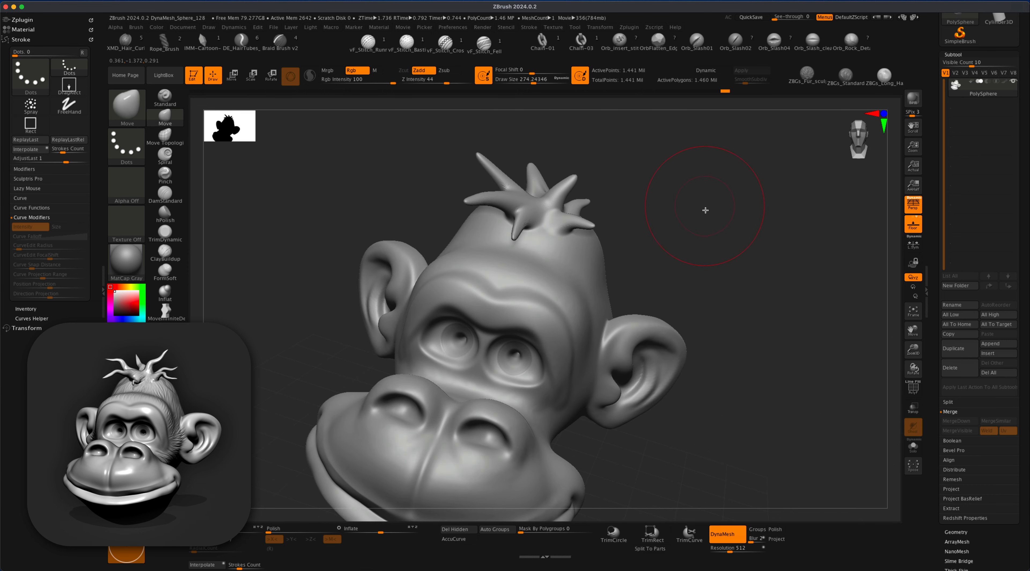
ctrl+drag(707, 190, 762, 273)
key(s)
drag(684, 228, 526, 245)
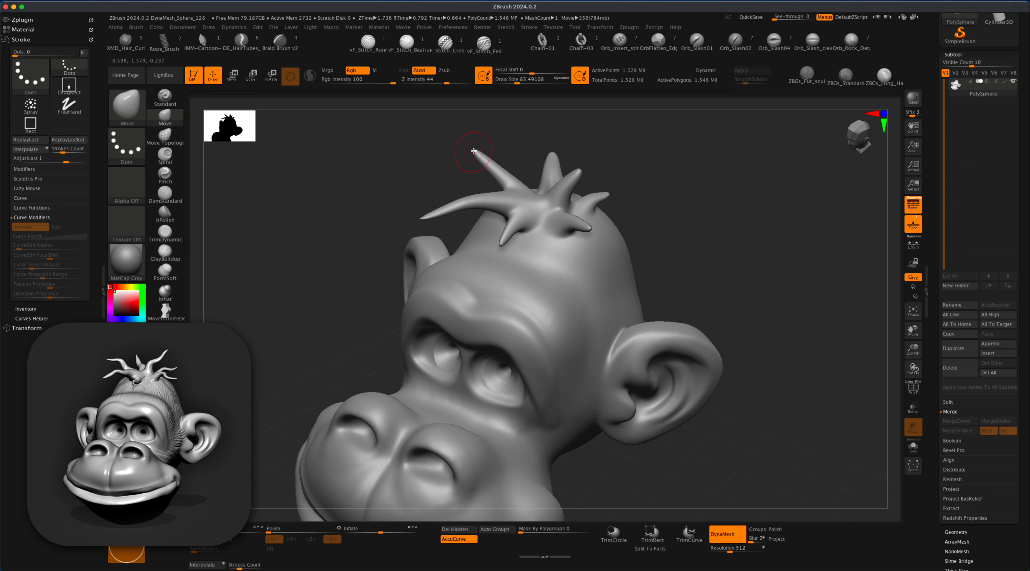
Lengthen and bend the tips of the hair strands outward with the Move brush
drag(473, 151, 454, 148)
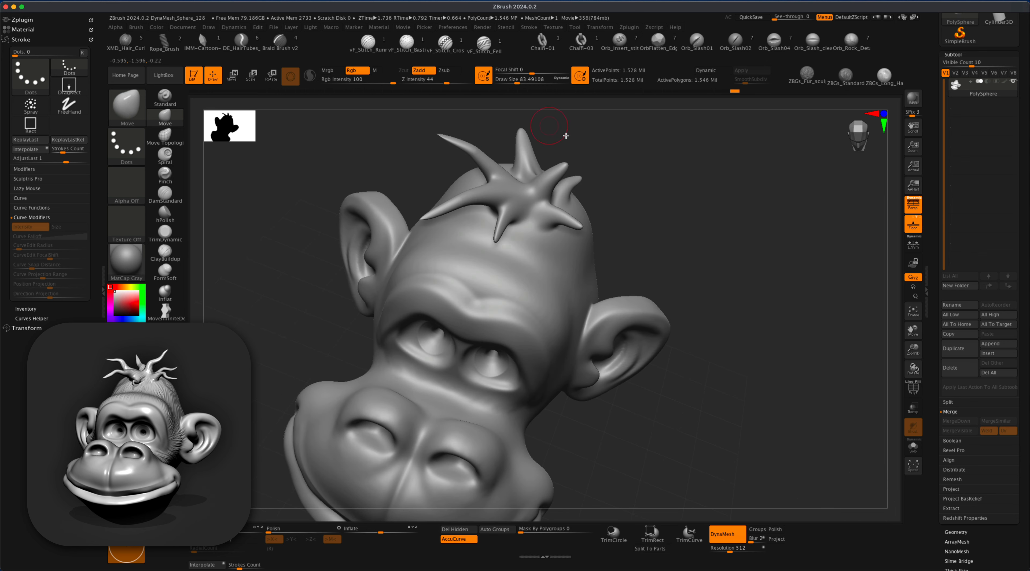
drag(567, 136, 586, 233)
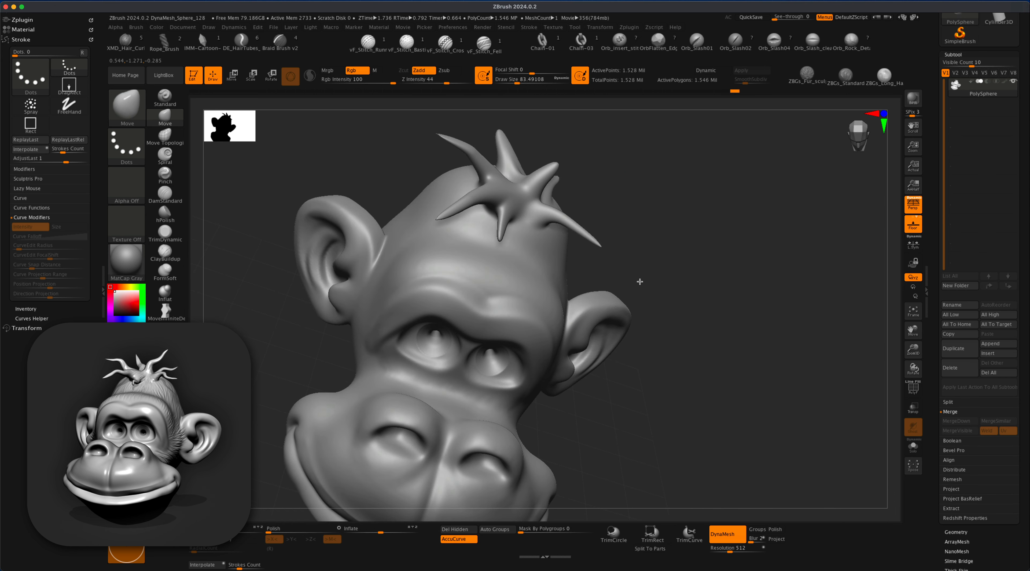
drag(640, 281, 643, 216)
drag(669, 175, 516, 183)
drag(517, 149, 570, 248)
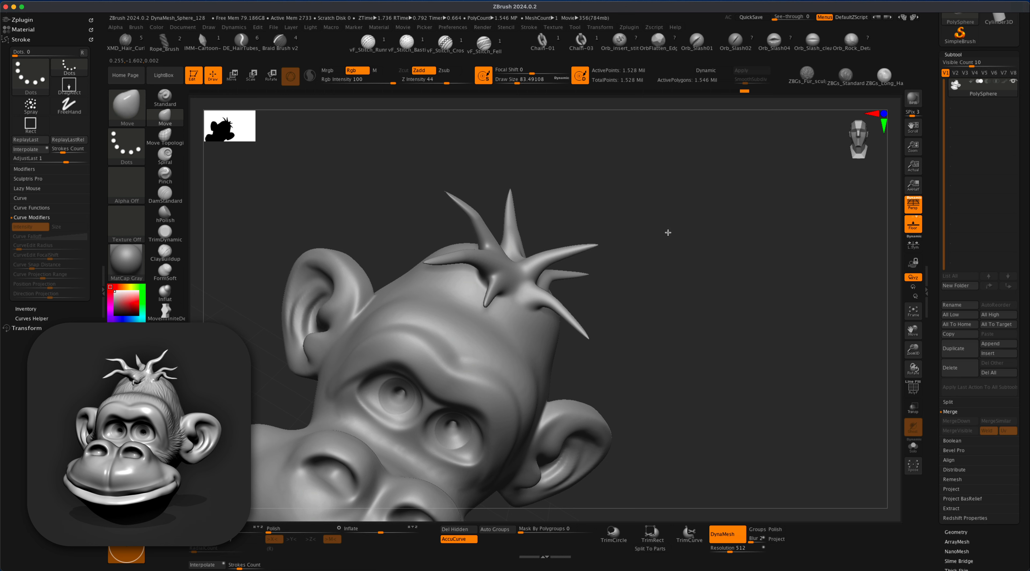
Twist the hair strands into wavy curls with the Spiral brush at a draw size of about 268
click(165, 155)
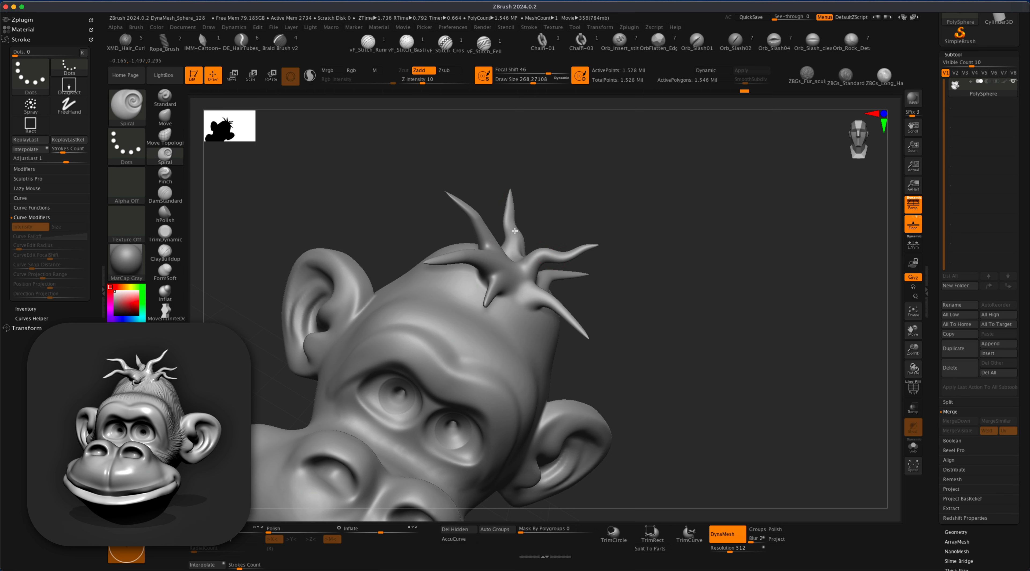
drag(474, 254, 450, 256)
drag(404, 192, 340, 200)
drag(482, 256, 450, 251)
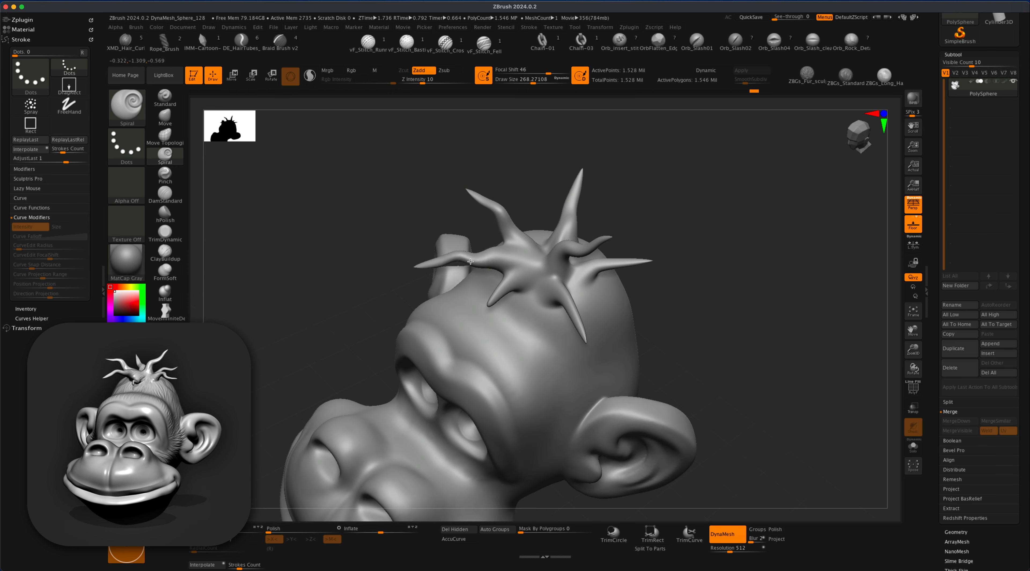
drag(634, 200, 672, 208)
drag(656, 277, 699, 248)
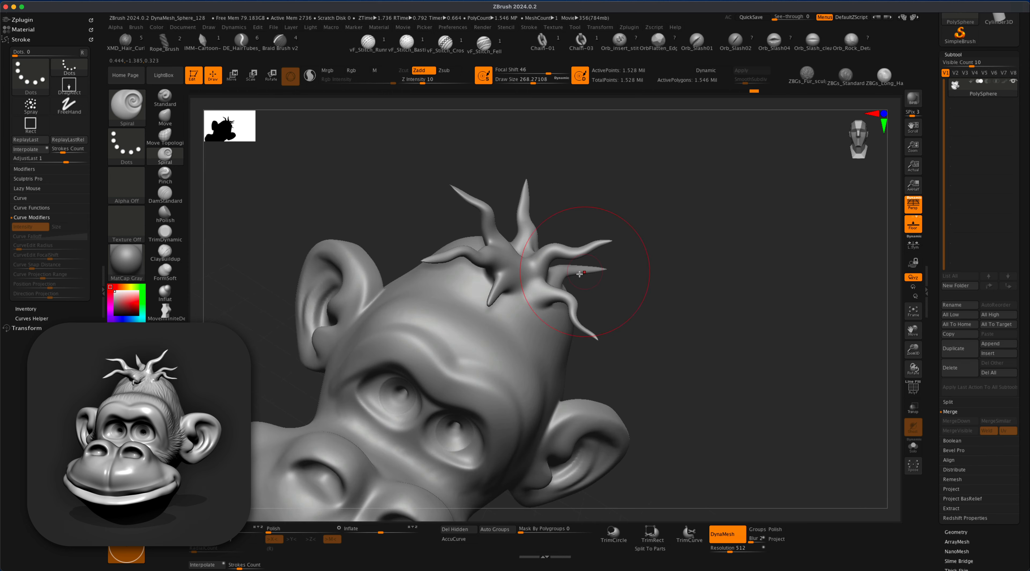
drag(584, 270, 604, 269)
Curl the remaining front and side hair strands with the Spiral brush at a draw size of about 172
drag(680, 264, 428, 209)
key(s)
drag(435, 210, 422, 210)
drag(496, 292, 489, 302)
mouse_move(384, 256)
mouse_down()
mouse_move(480, 240)
mouse_move(404, 244)
mouse_up()
mouse_move(404, 244)
alt+mouse_down()
mouse_move(408, 273)
mouse_move(460, 276)
mouse_move(487, 295)
alt+mouse_up()
key(s)
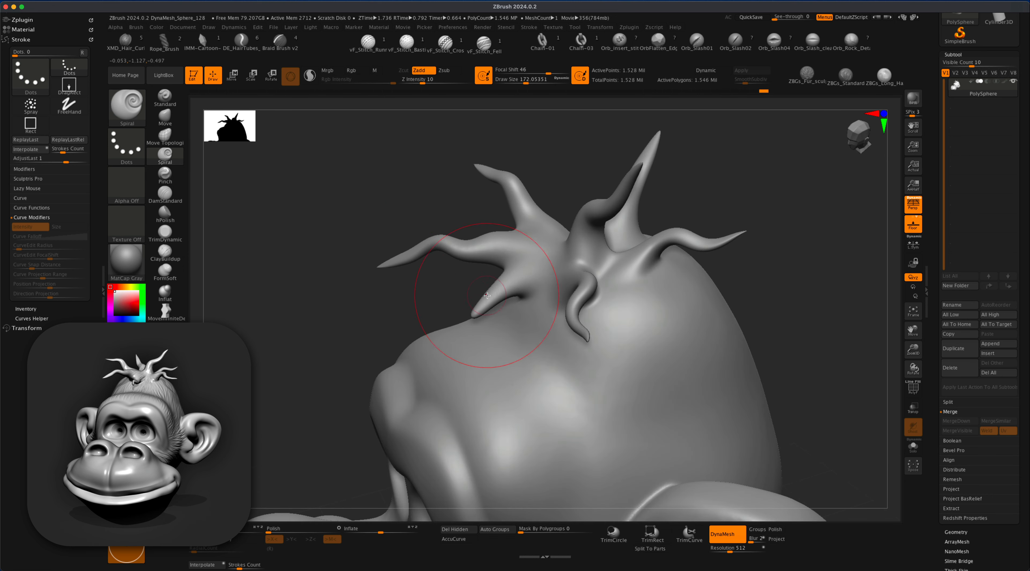
Stroke fur texture over the temples and above the brow with the ZBGs_Standard brush, draw size about 154, with X symmetry on
drag(360, 306, 444, 306)
mouse_move(692, 312)
alt+mouse_down()
mouse_move(698, 267)
mouse_move(706, 286)
mouse_move(690, 285)
alt+mouse_up()
alt+drag(690, 285, 714, 280)
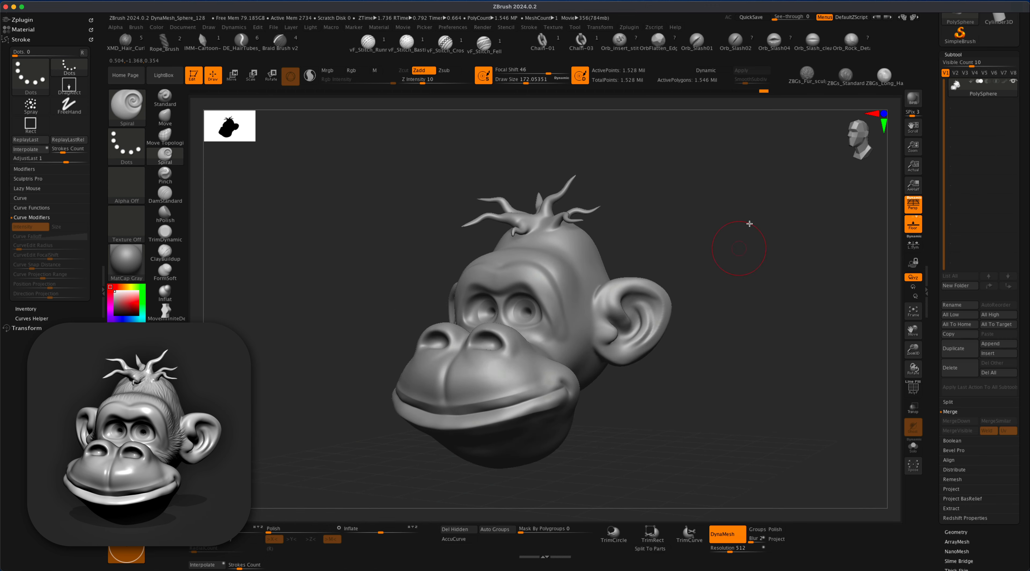
click(844, 77)
key(s)
alt+drag(747, 232, 697, 241)
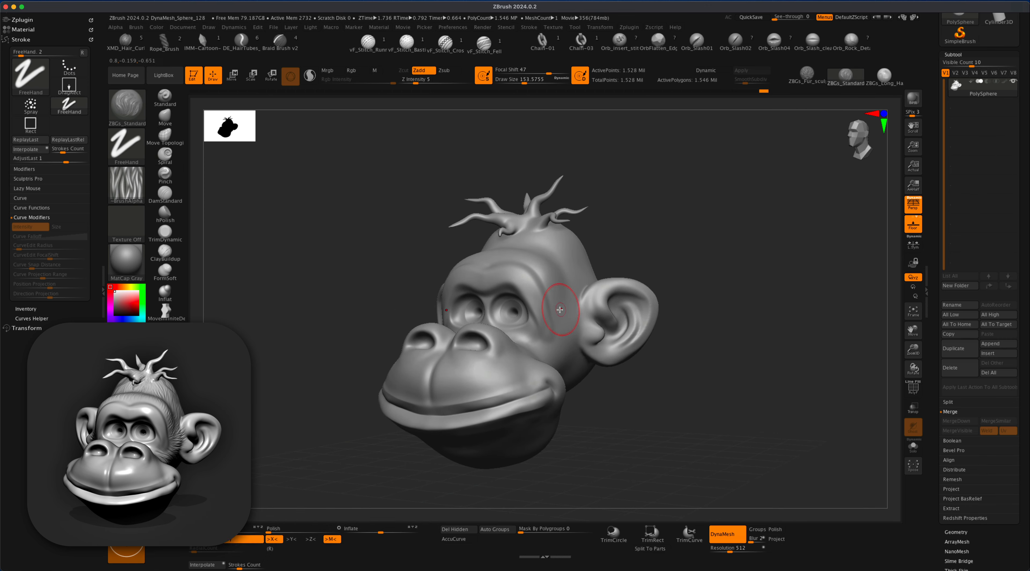
right_drag(560, 309, 603, 263)
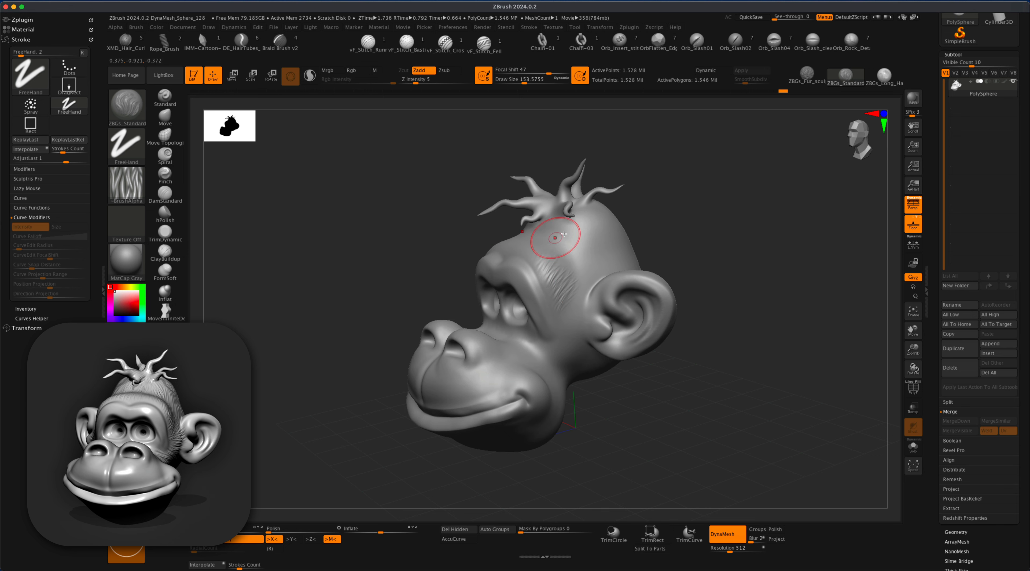
right_drag(564, 233, 591, 254)
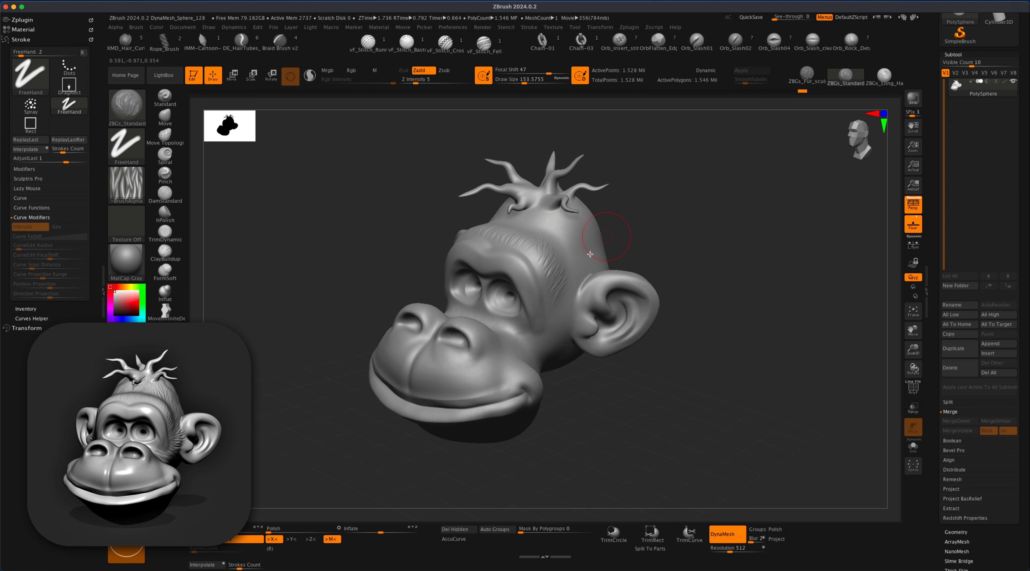
Continue the fur strokes down in front of the ears and across the underside of the head behind the jaw
right_drag(668, 239, 552, 270)
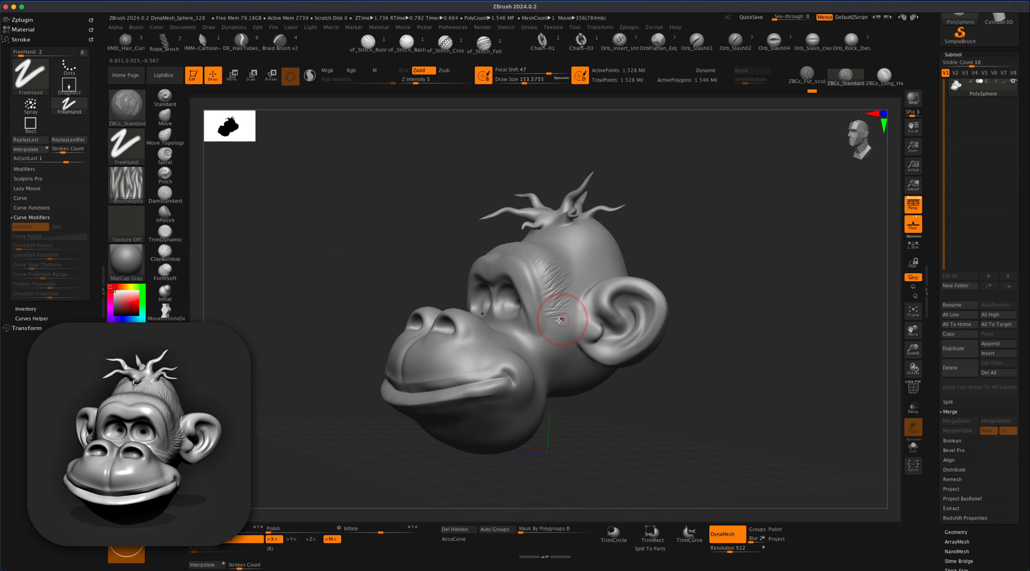
mouse_move(533, 356)
right_down()
mouse_move(722, 361)
mouse_move(548, 295)
mouse_move(651, 369)
mouse_move(592, 299)
mouse_move(625, 379)
mouse_move(655, 390)
right_up()
drag(540, 266, 604, 308)
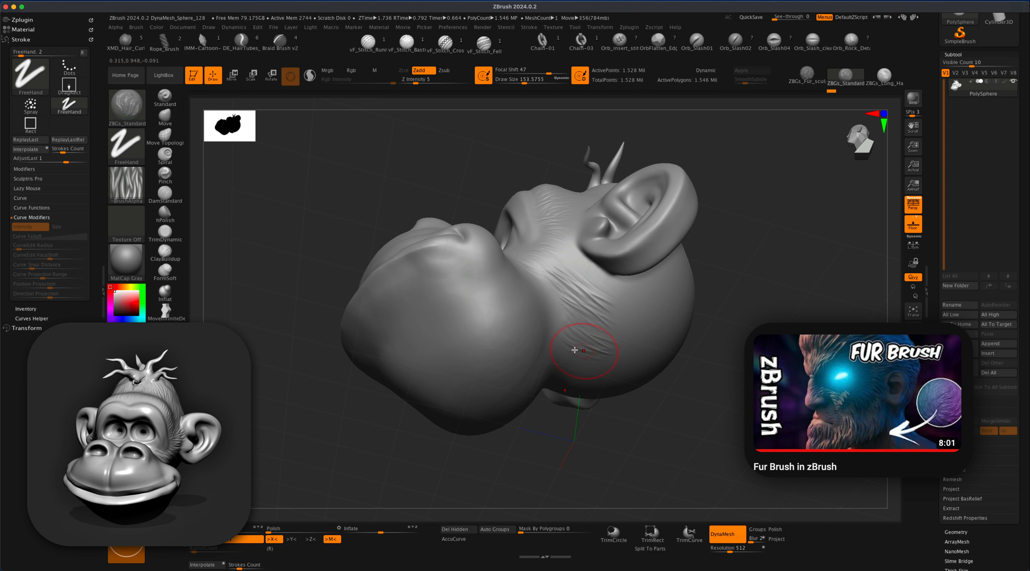
right_drag(575, 350, 649, 325)
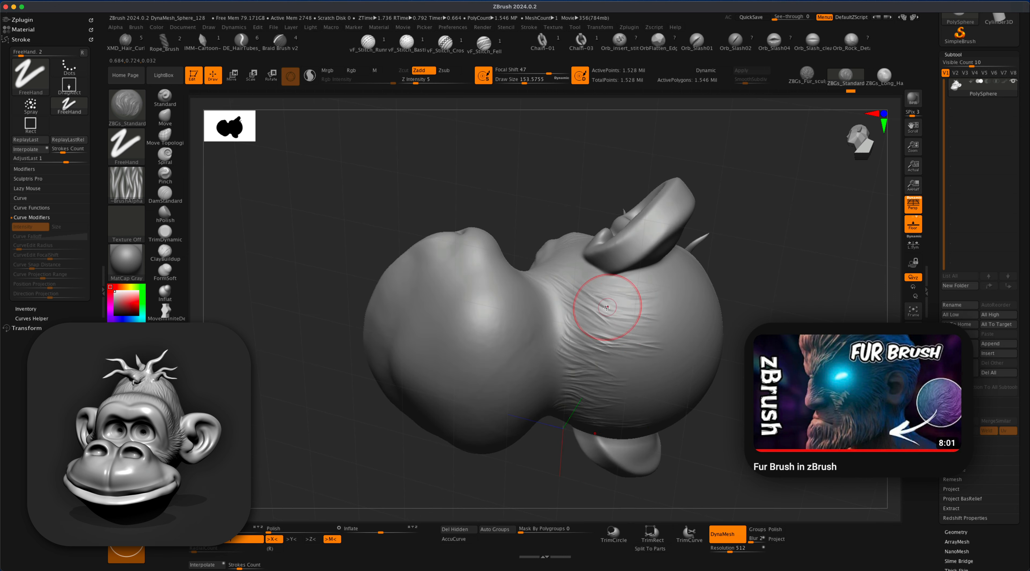
right_drag(606, 376, 711, 301)
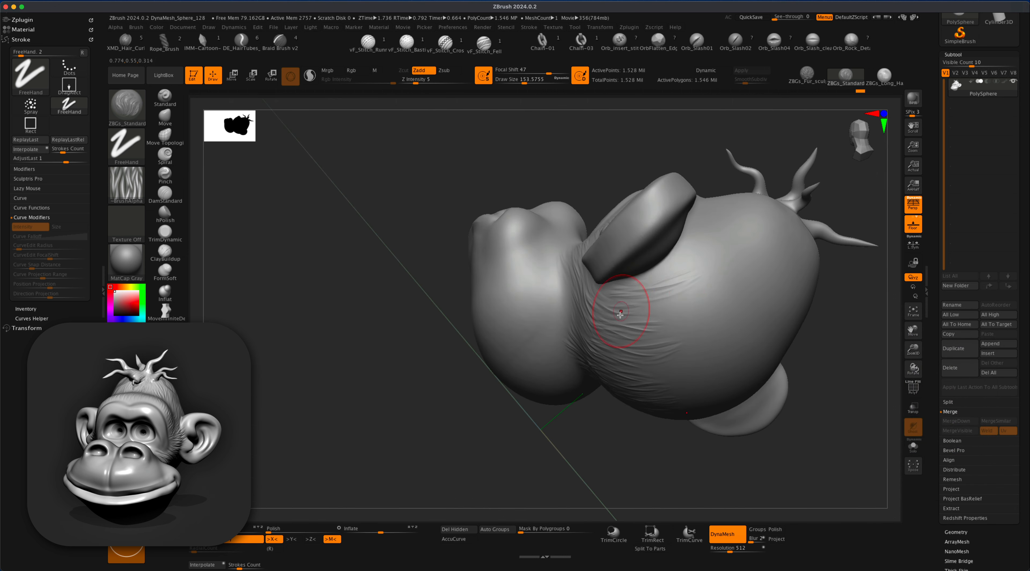
Cover the area behind the ears and the back of the head with fur strokes running up toward the crown
drag(620, 315, 712, 288)
mouse_move(842, 325)
right_down()
mouse_move(777, 289)
mouse_move(581, 297)
right_up()
drag(575, 347, 656, 288)
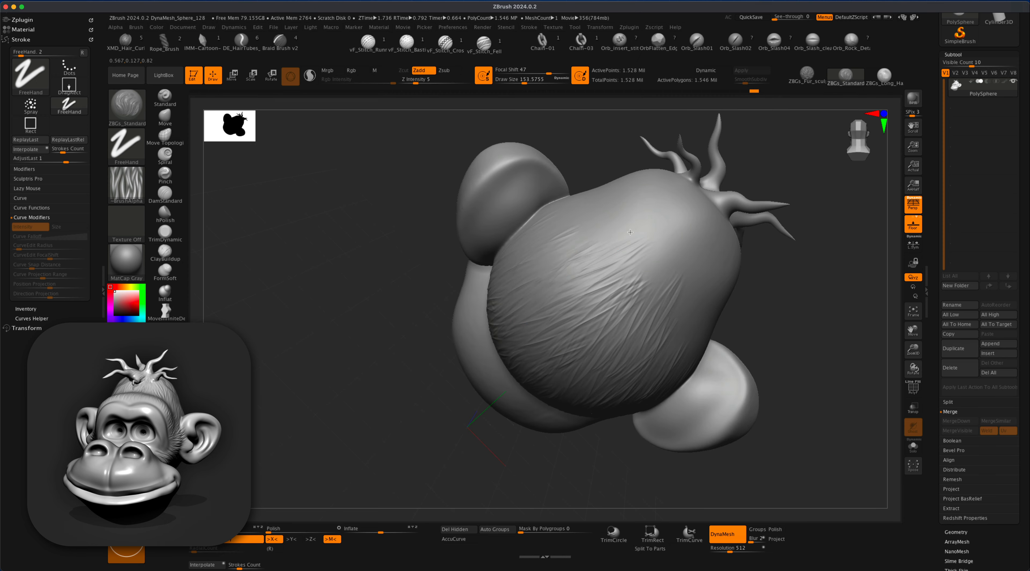
drag(401, 303, 460, 294)
drag(524, 224, 604, 171)
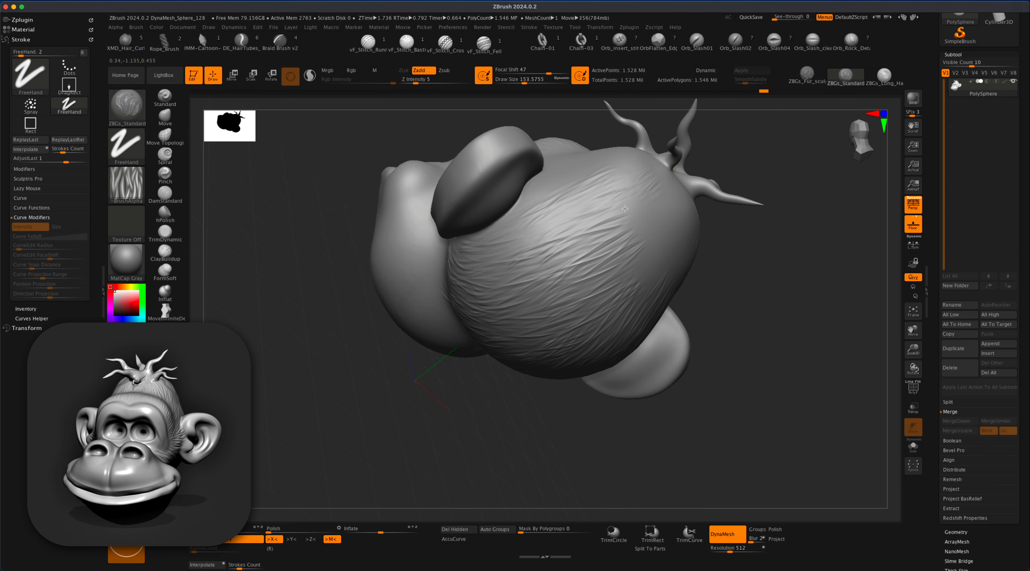
drag(625, 208, 671, 228)
Fill the sides of the head above the ears and the upper back near the hair tuft with fur strokes
mouse_move(780, 267)
mouse_down()
mouse_move(786, 320)
mouse_move(598, 230)
mouse_up()
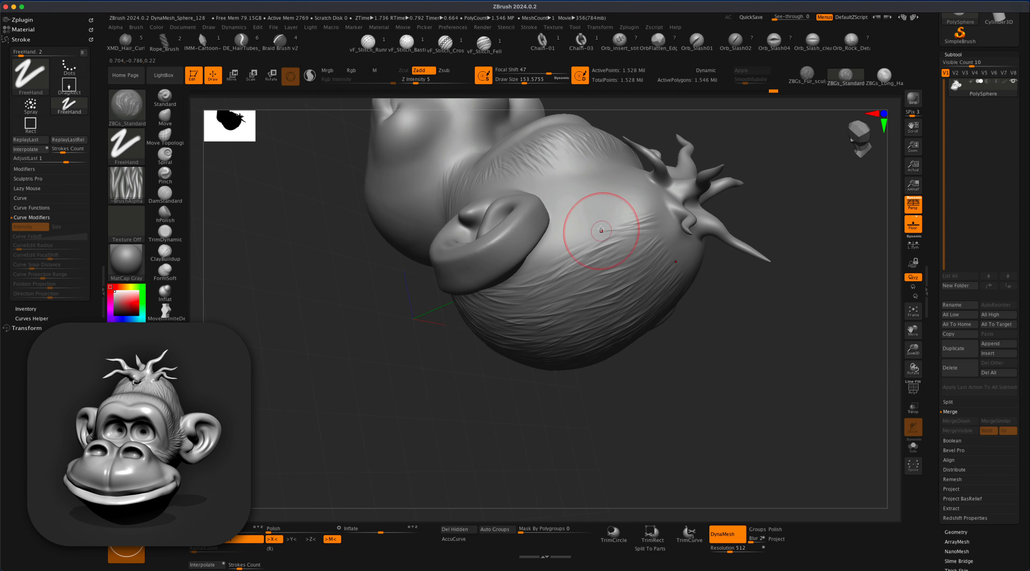
drag(757, 304, 687, 233)
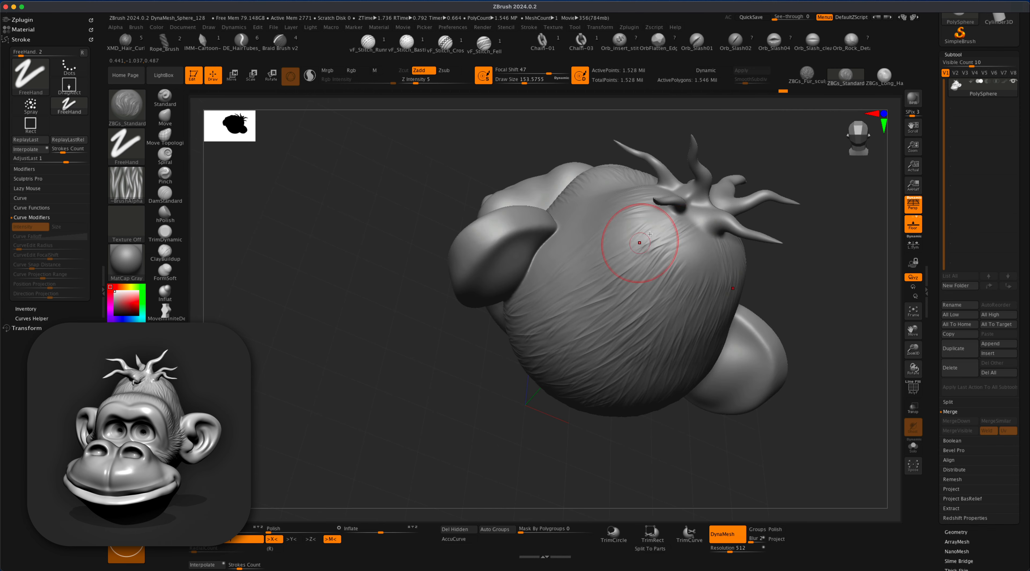
drag(787, 264, 616, 203)
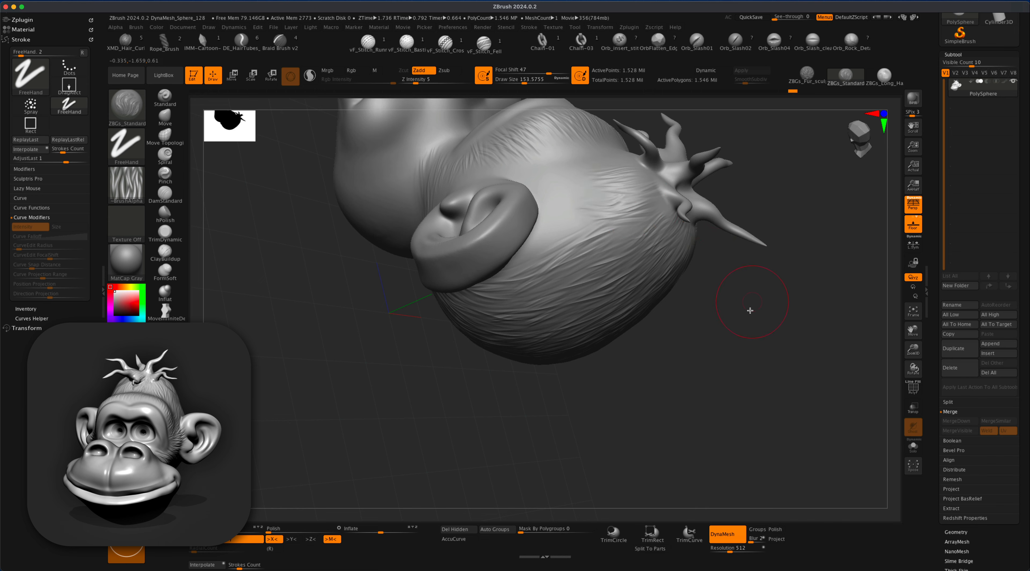
drag(750, 310, 542, 260)
Extend the fur texture over the forehead and around the hair tuft's base, turning off symmetry near the strands
mouse_move(780, 182)
alt+mouse_down()
mouse_move(782, 229)
mouse_move(692, 236)
mouse_move(577, 208)
alt+mouse_up()
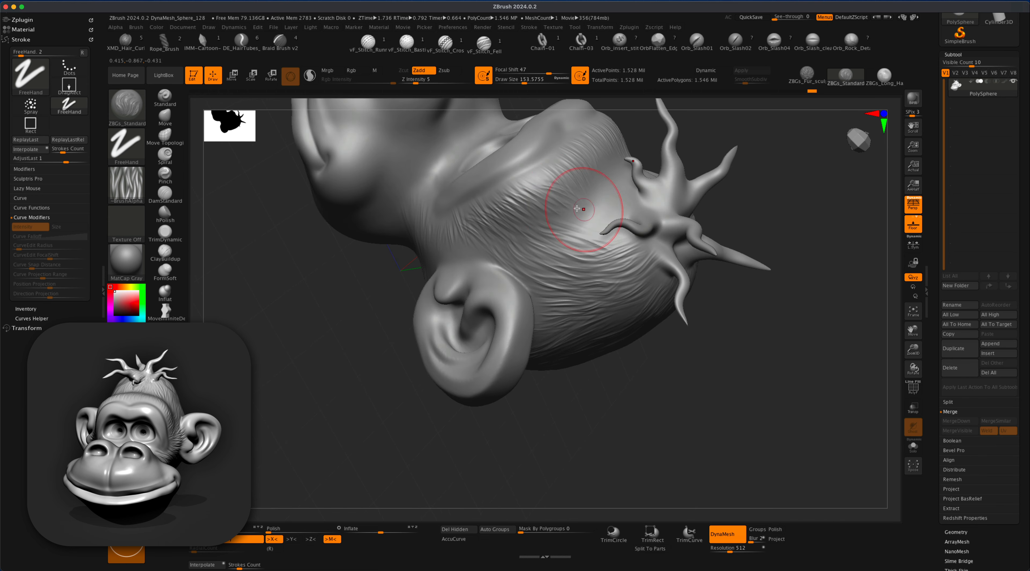
mouse_move(764, 201)
mouse_down()
mouse_move(770, 216)
mouse_move(596, 164)
mouse_up()
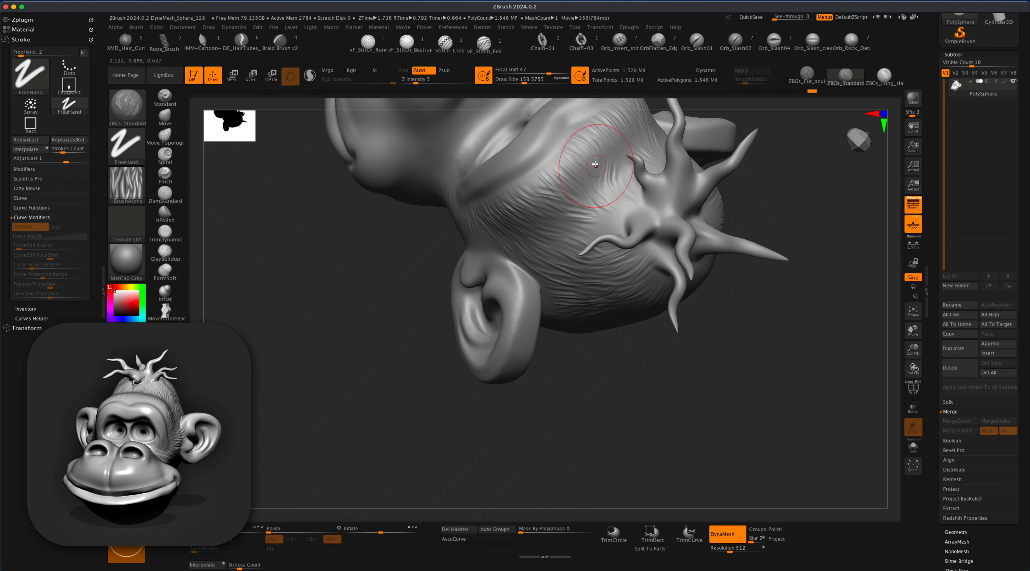
drag(785, 195, 669, 361)
drag(744, 132, 555, 272)
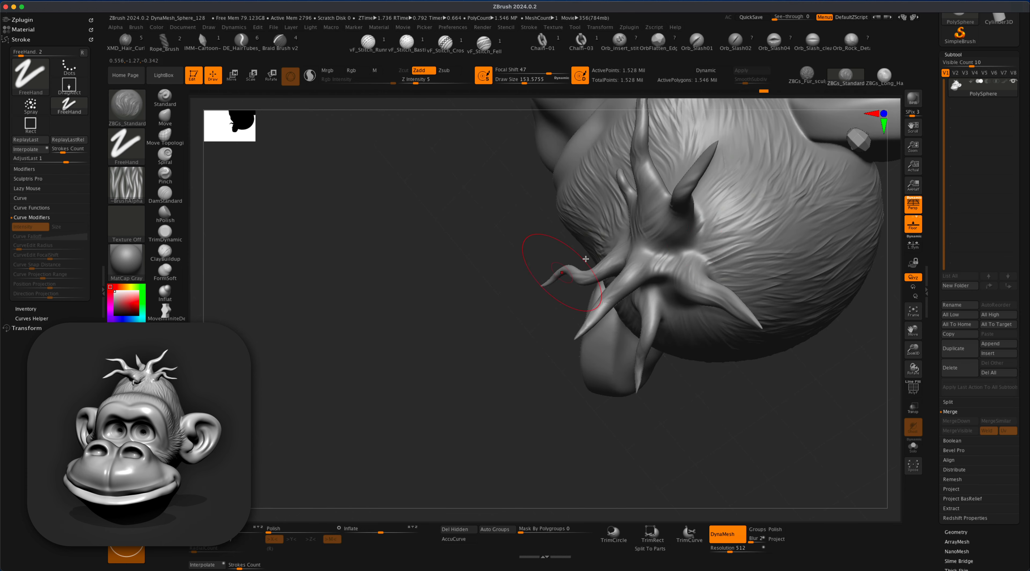
Add fur strokes on the cheek in front of and below the ear, turning symmetry back on
drag(506, 302, 716, 183)
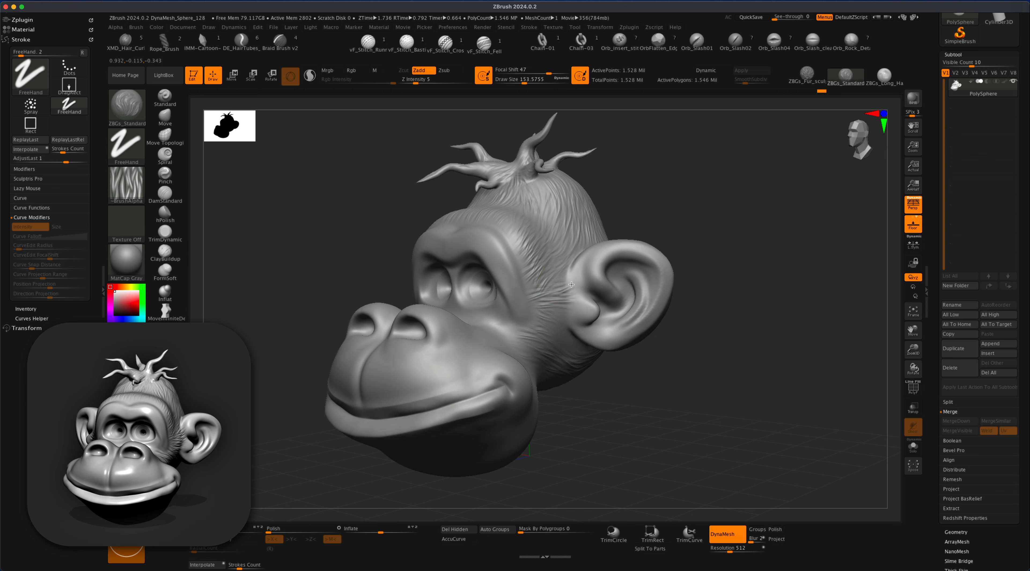
drag(625, 371, 632, 326)
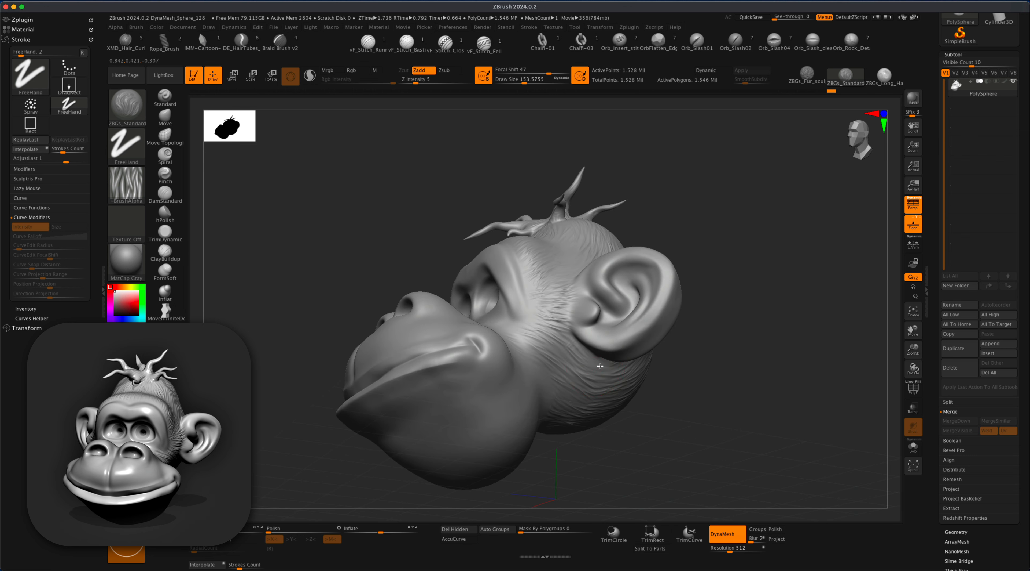
drag(594, 363, 607, 369)
drag(718, 318, 724, 362)
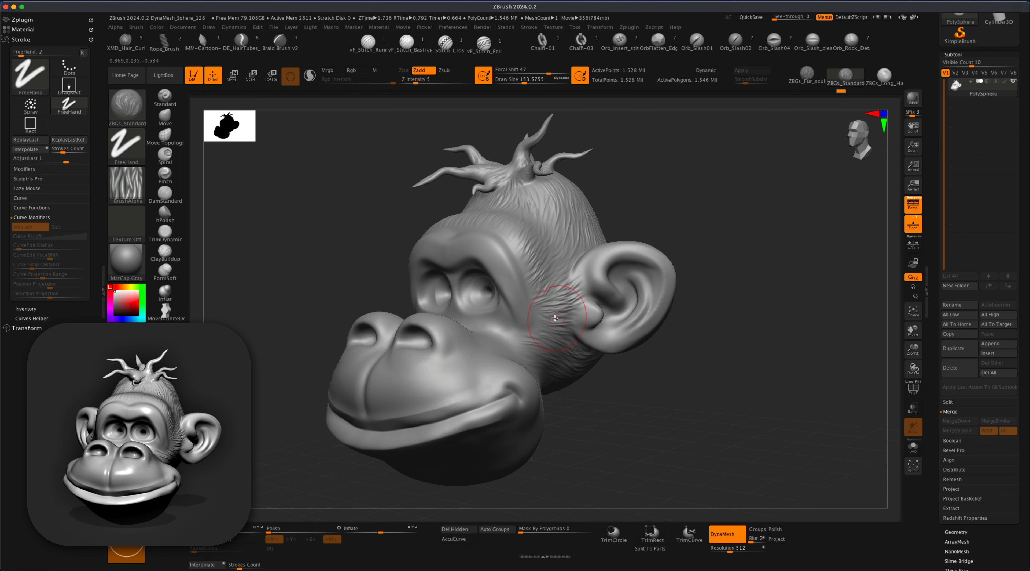
drag(615, 410, 585, 409)
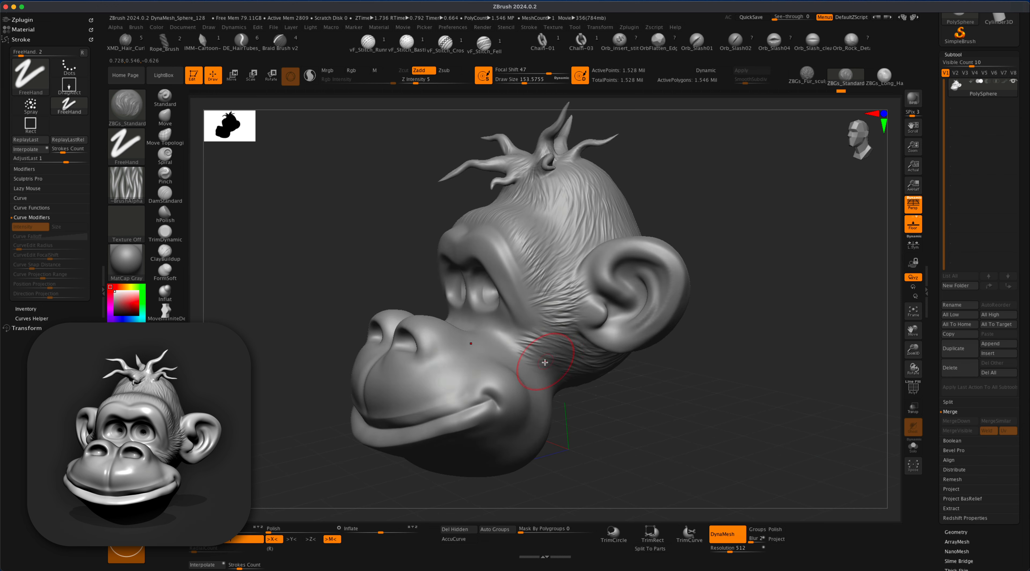
drag(547, 360, 538, 344)
Refine the fur on the opposite side of the face with short strokes in front of the ear and toward the upper jaw
mouse_move(596, 384)
mouse_down()
mouse_move(692, 320)
mouse_move(706, 326)
mouse_up()
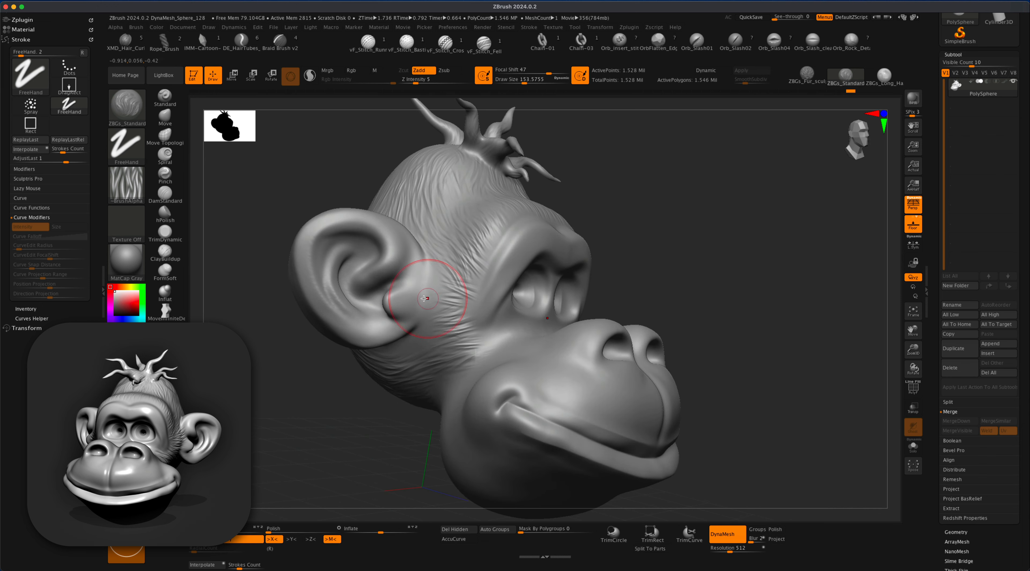
drag(433, 291, 460, 299)
drag(620, 264, 648, 243)
drag(414, 336, 428, 322)
drag(712, 288, 665, 308)
drag(474, 358, 452, 344)
Extend the fur strokes from below and behind the ear onto the back of the jaw
mouse_move(712, 320)
mouse_down()
mouse_move(579, 340)
mouse_move(532, 316)
mouse_up()
drag(698, 409, 816, 392)
drag(538, 369, 596, 392)
drag(676, 424, 736, 400)
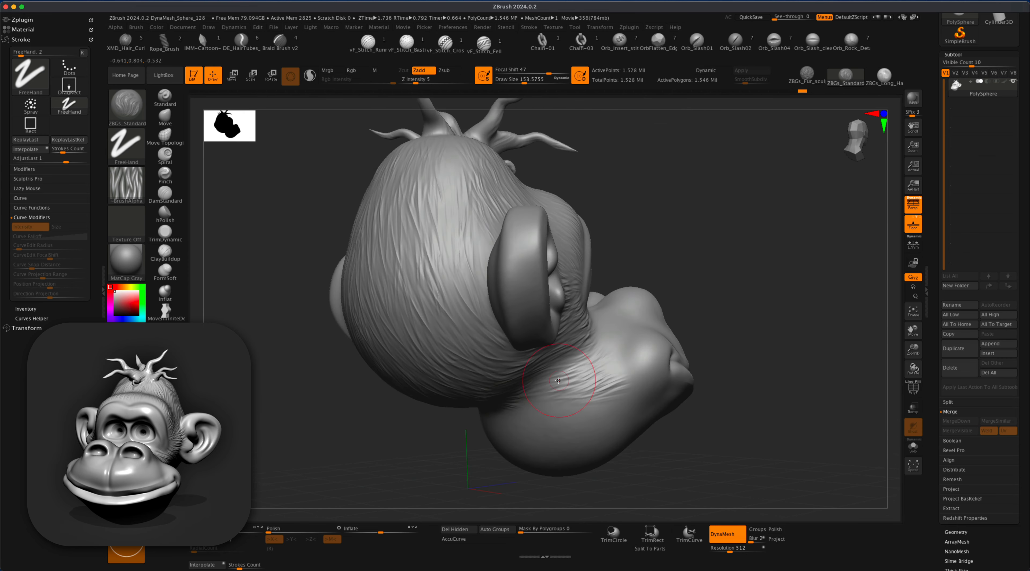
Render the head from the front with BPR and lower the BPR shadow's global strength to about 0.66 and floor strength to about 0.59
mouse_move(824, 332)
mouse_down()
mouse_move(724, 315)
mouse_move(733, 331)
mouse_move(742, 323)
mouse_up()
click(915, 99)
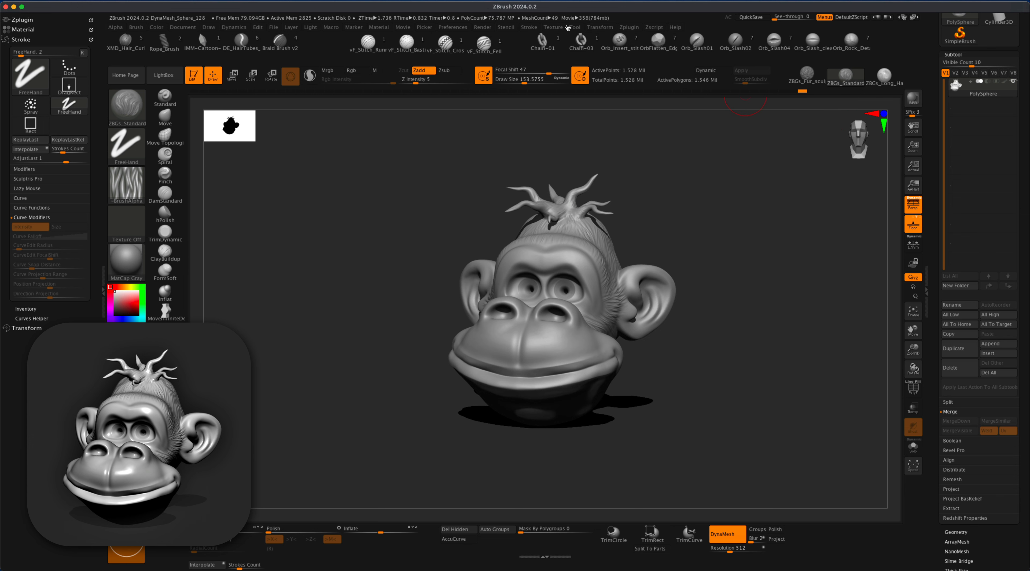
click(484, 28)
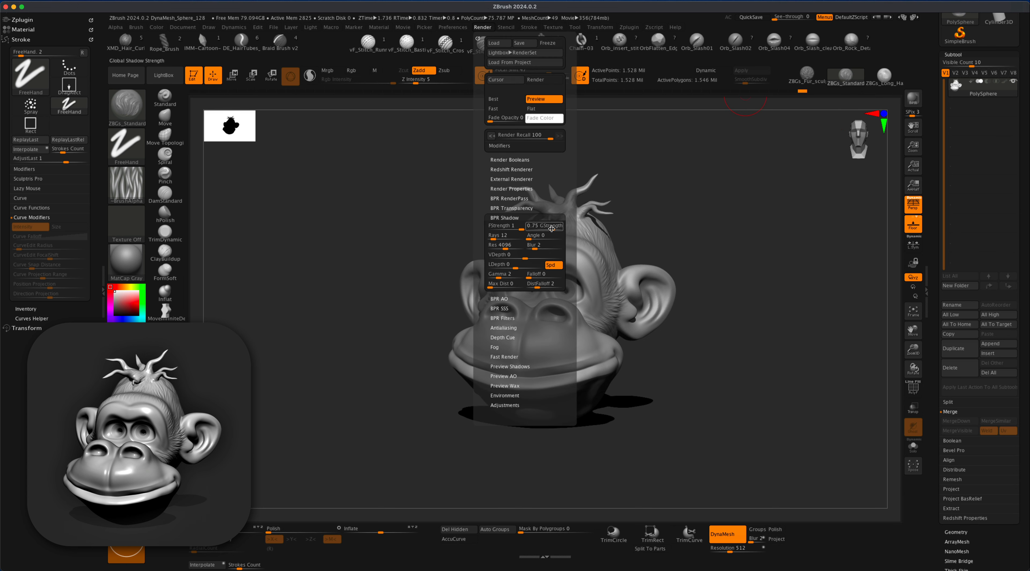
drag(552, 228, 507, 228)
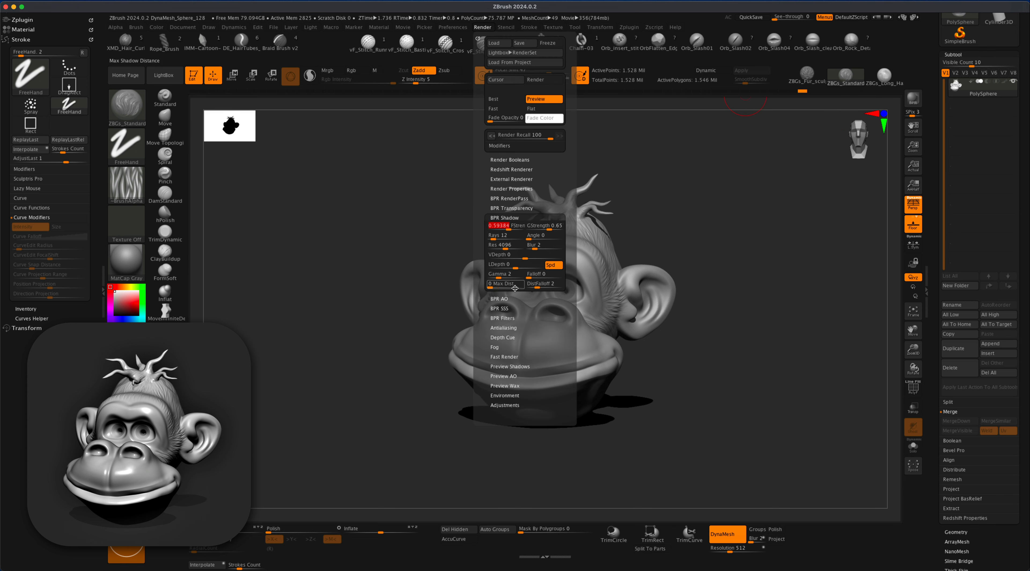
click(508, 318)
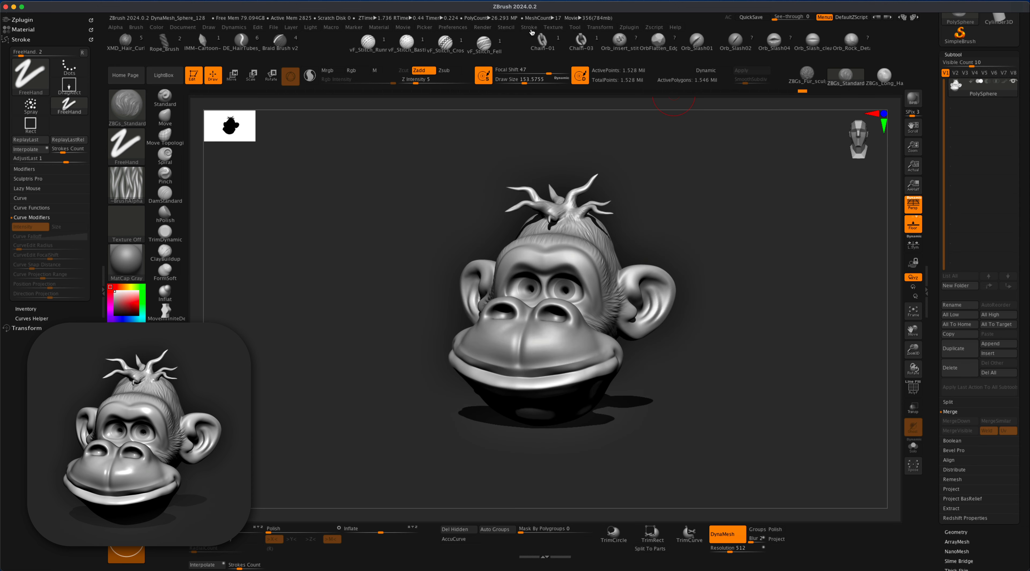
Lower the BPR floor shadow strength further and render the head again
click(483, 27)
click(504, 217)
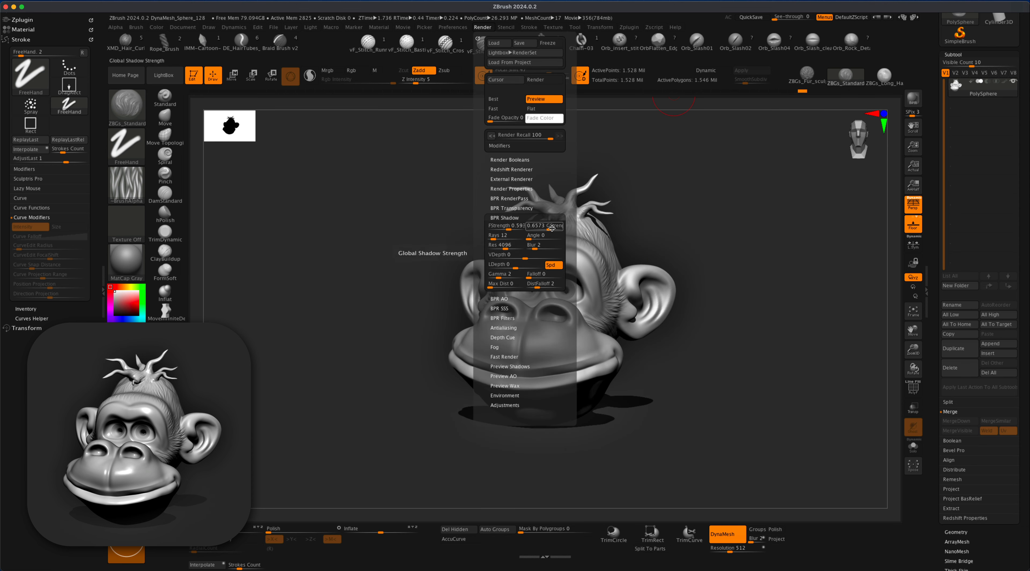
drag(509, 227, 499, 228)
click(913, 98)
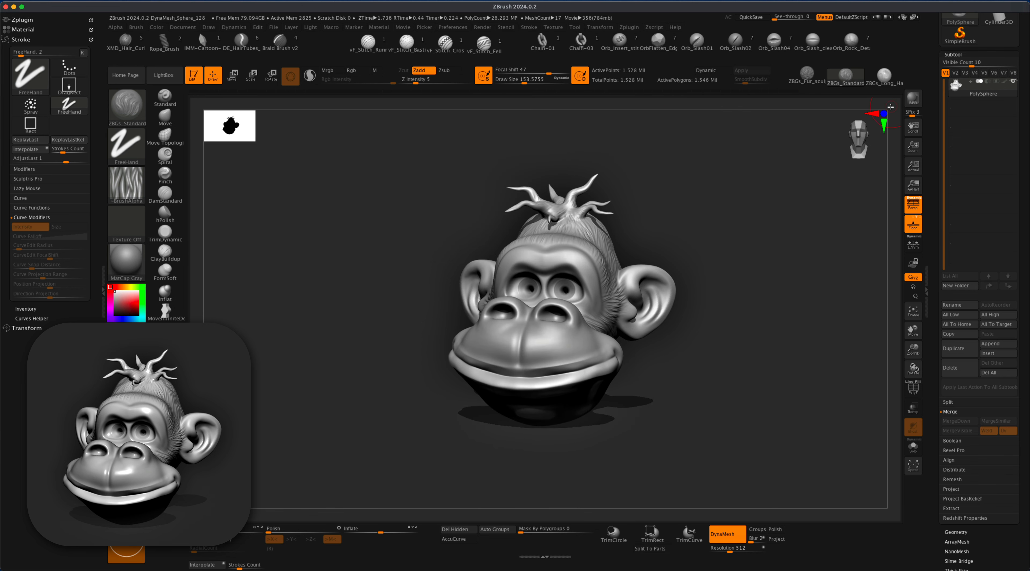
Leave the rendered view and assign a different material to the monkey head
click(781, 187)
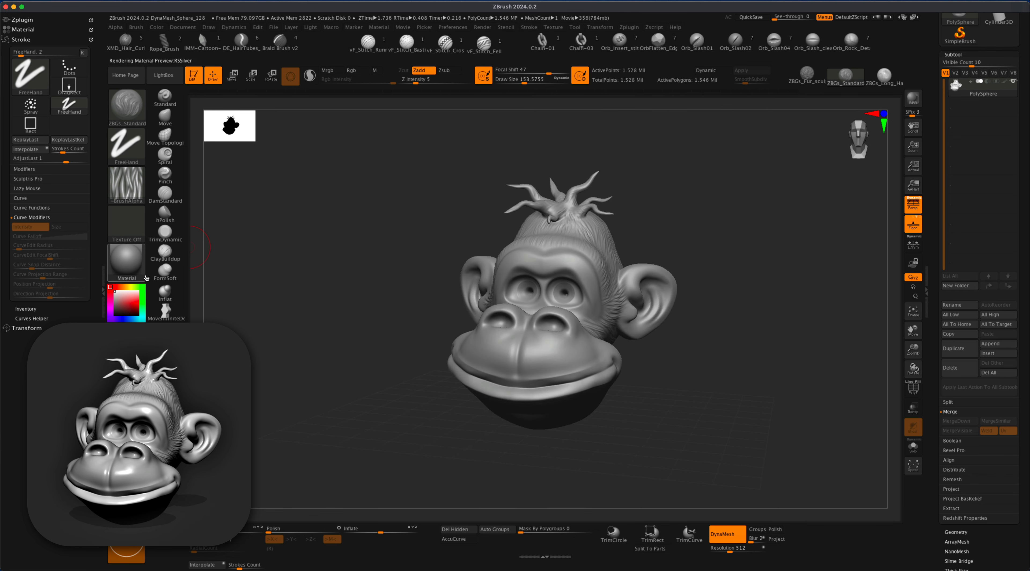
click(126, 261)
click(373, 354)
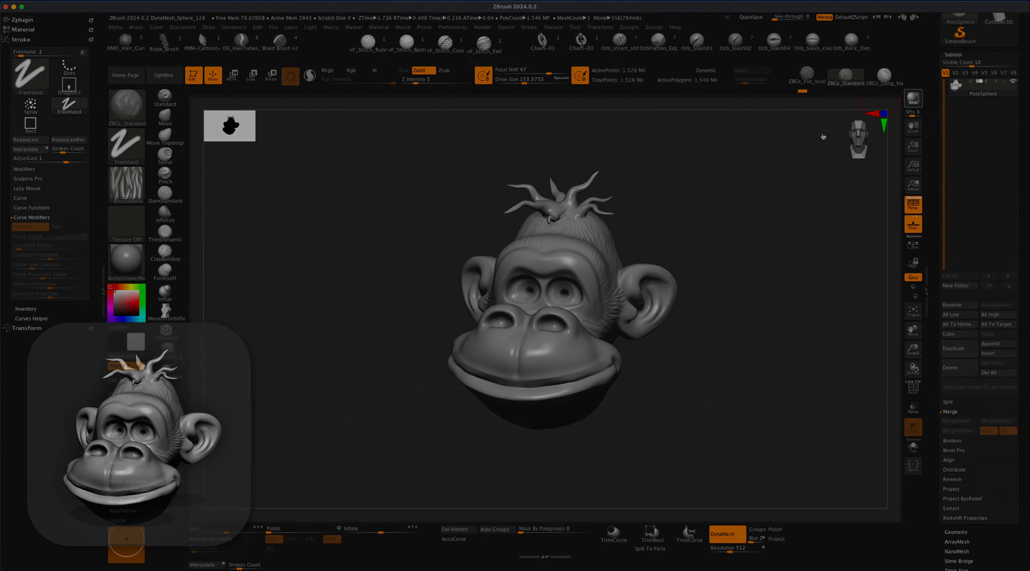